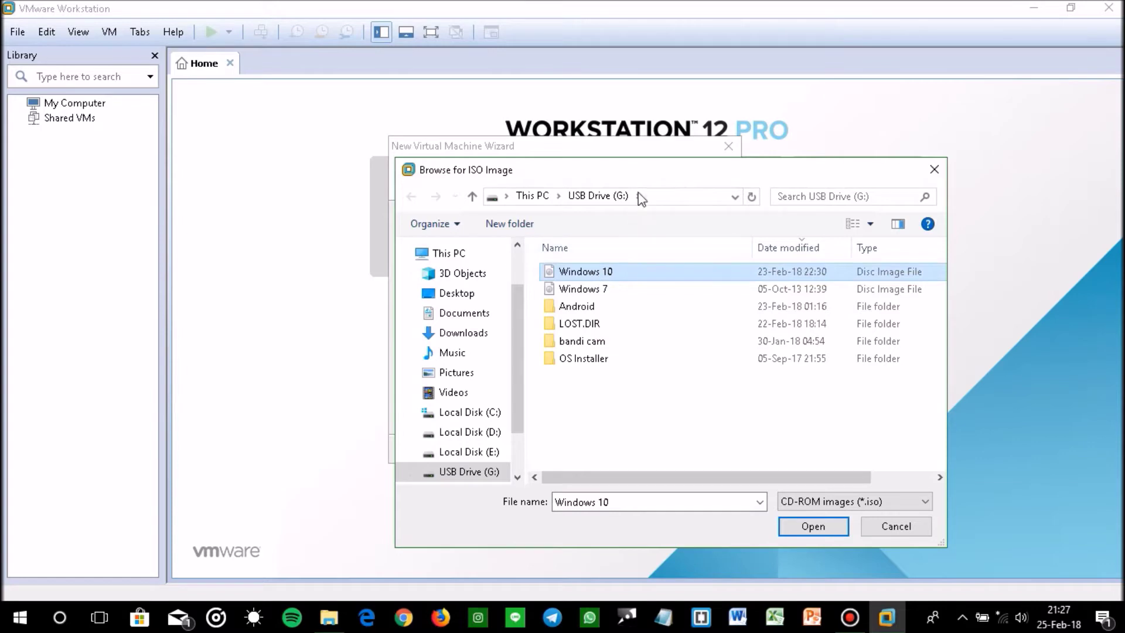
Use the Windows 10 disc image on USB Drive (G:) as the new VM's installer.
{"action": "left_click_drag", "start_coordinate": [647, 170], "coordinate": [535, 144]}
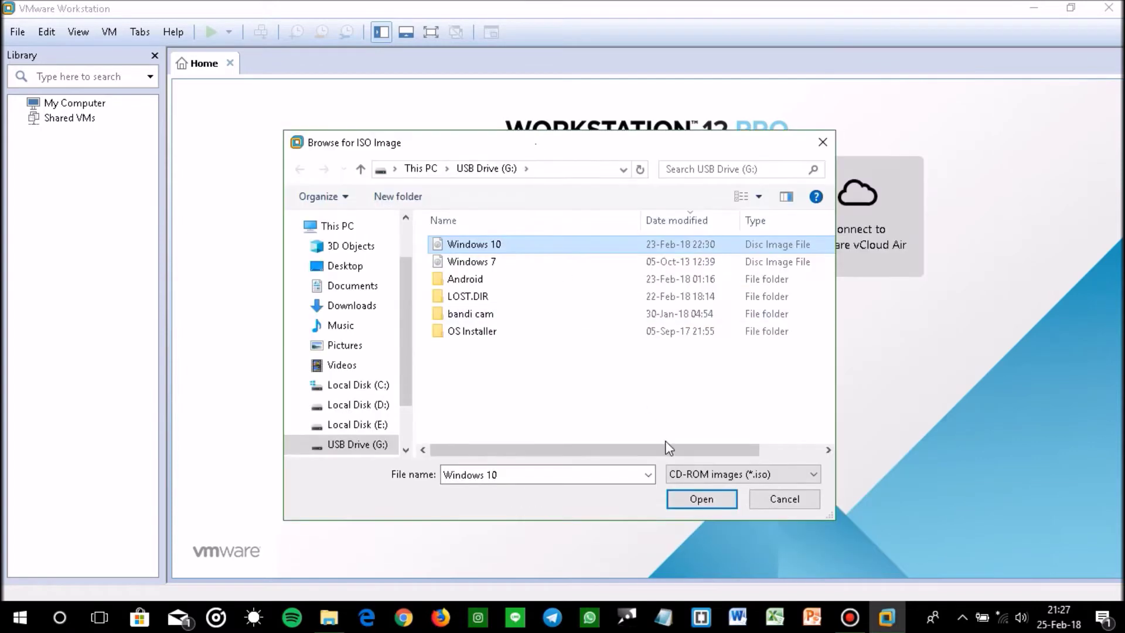
{"action": "left_click", "coordinate": [684, 498]}
Keep Microsoft Windows, version Windows 10 x64, as the guest operating system.
{"action": "left_click", "coordinate": [622, 450]}
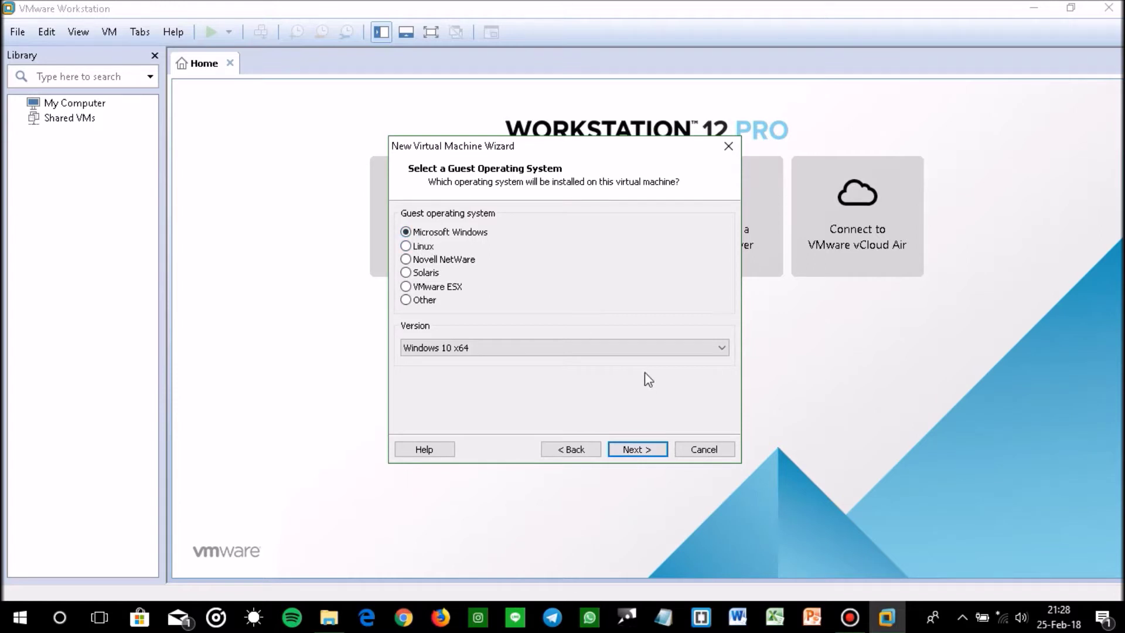
{"action": "left_click", "coordinate": [642, 348]}
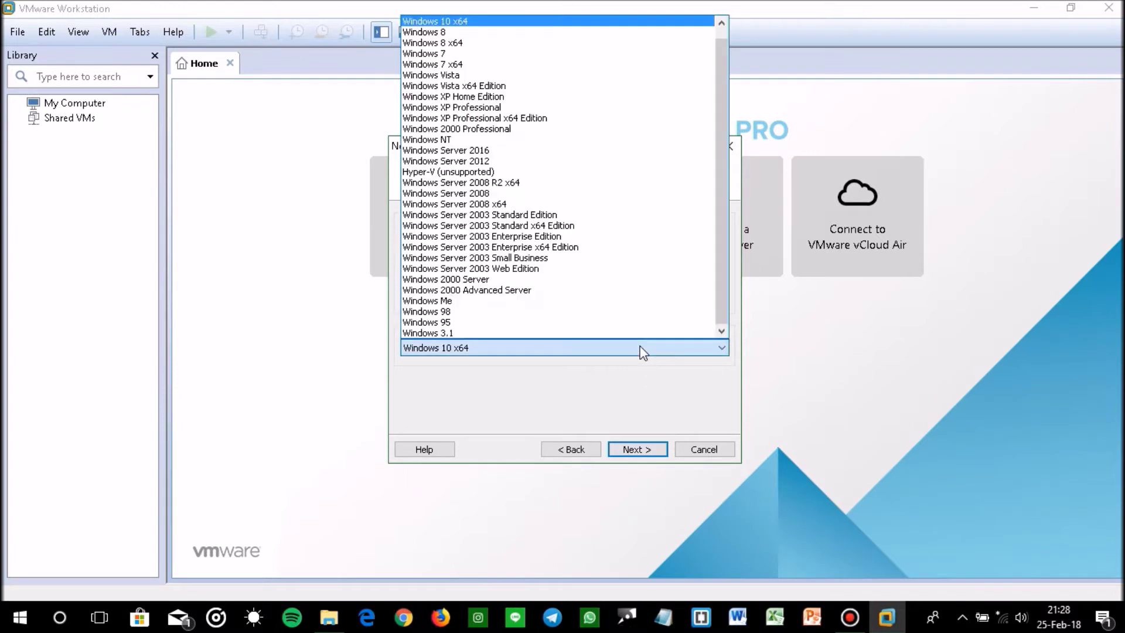
{"action": "left_click", "coordinate": [476, 24]}
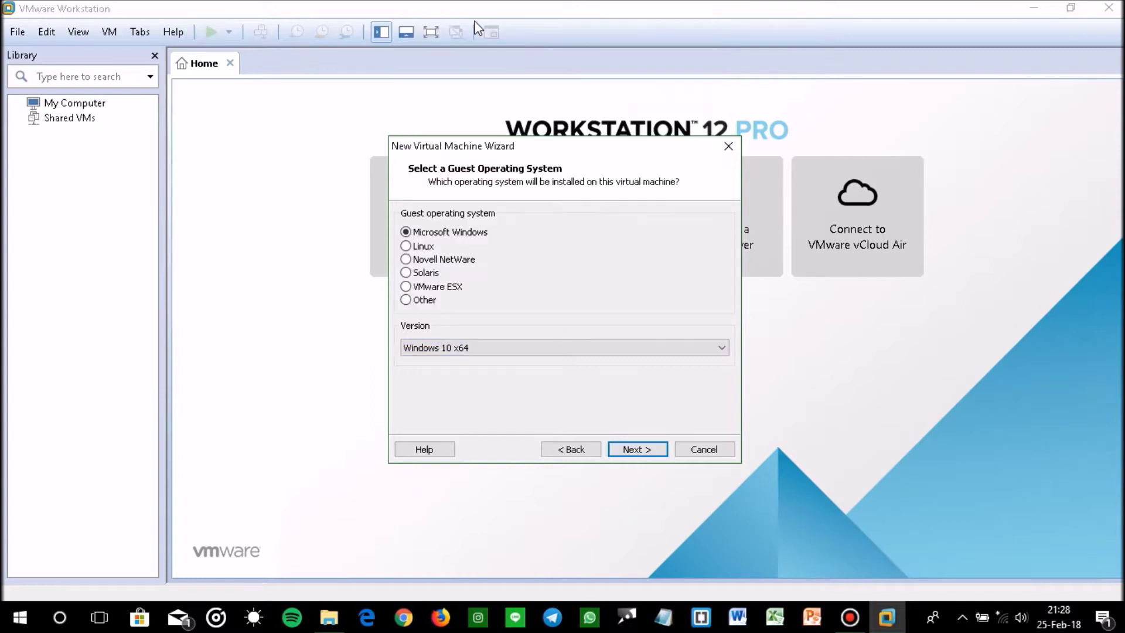
{"action": "left_click", "coordinate": [649, 449]}
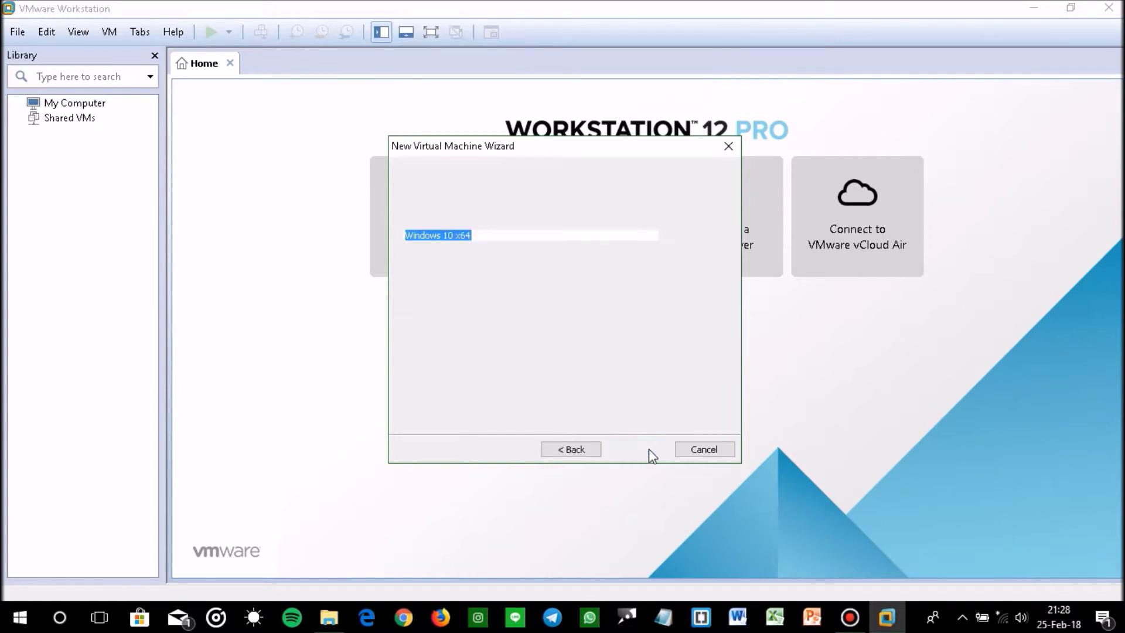
Store the virtual machine in the E:\windows 10 sisop folder.
{"action": "left_click", "coordinate": [697, 284]}
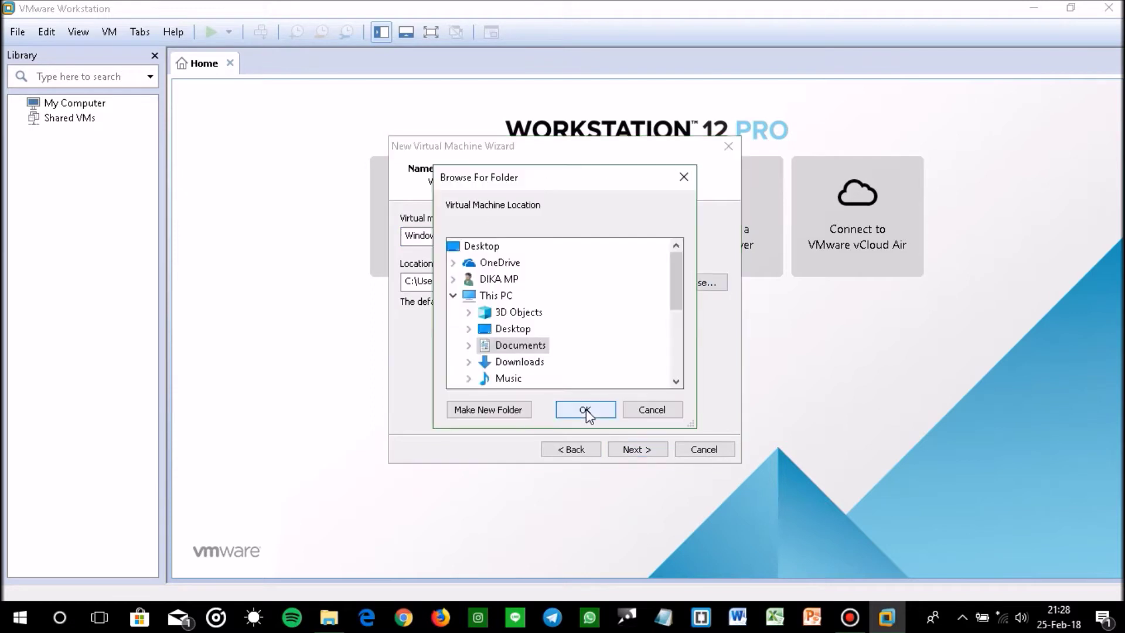
{"action": "scroll", "coordinate": [557, 334], "scroll_direction": "down", "scroll_amount": 3}
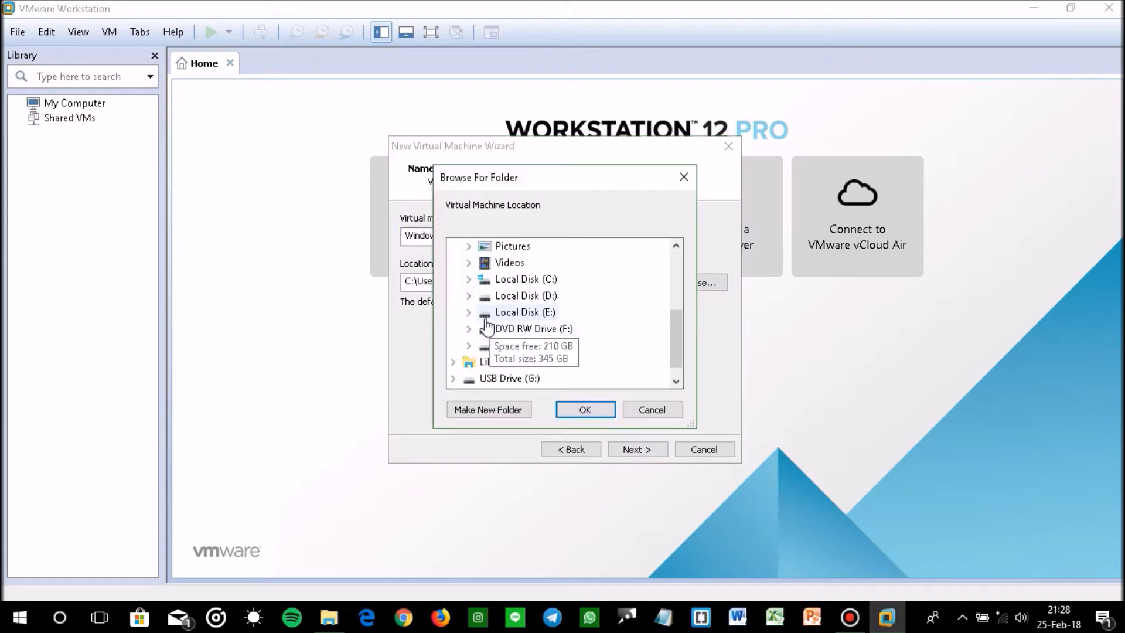
{"action": "left_click", "coordinate": [469, 311]}
{"action": "scroll", "coordinate": [528, 305], "scroll_direction": "down", "scroll_amount": 2}
{"action": "scroll", "coordinate": [554, 328], "scroll_direction": "down", "scroll_amount": 1}
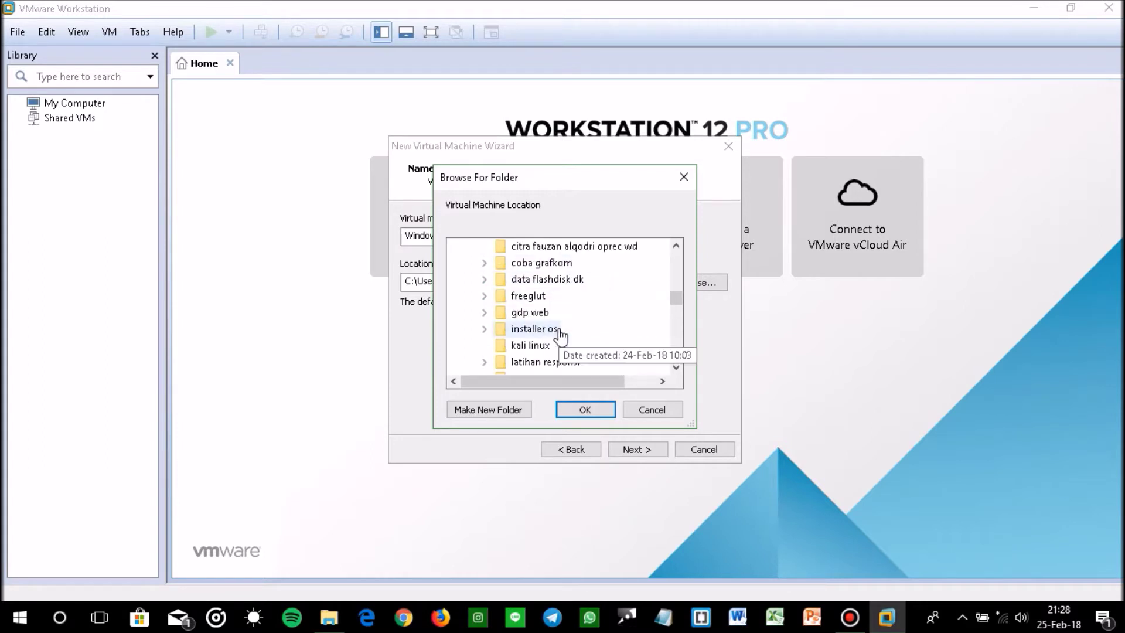
{"action": "scroll", "coordinate": [583, 322], "scroll_direction": "up", "scroll_amount": 4}
{"action": "scroll", "coordinate": [582, 326], "scroll_direction": "down", "scroll_amount": 10}
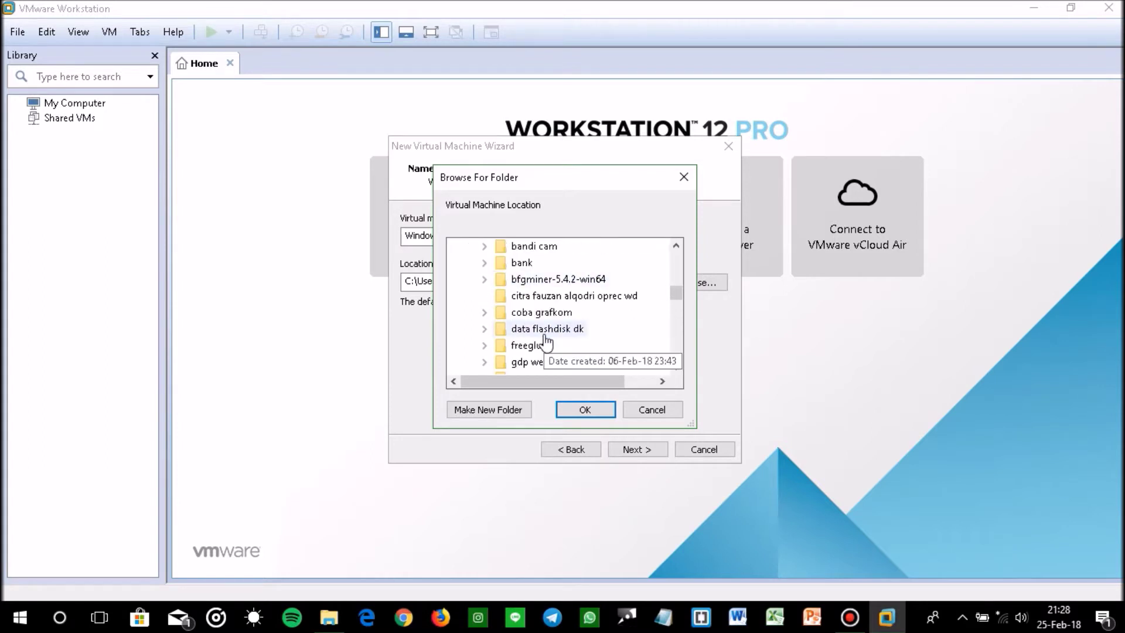
{"action": "scroll", "coordinate": [588, 339], "scroll_direction": "down", "scroll_amount": 5}
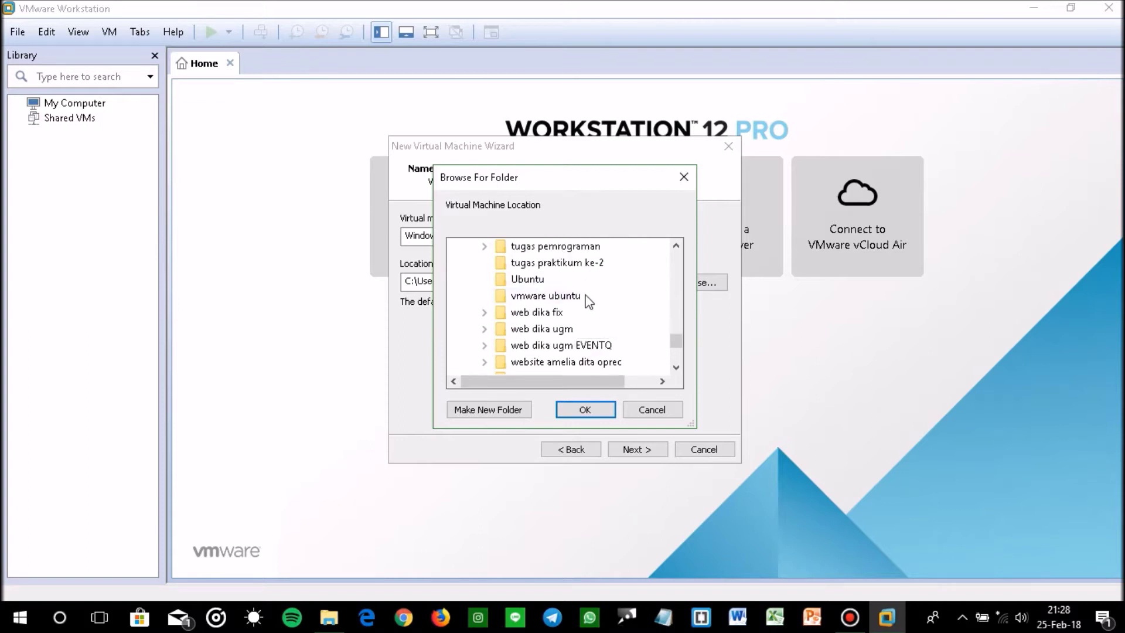
{"action": "scroll", "coordinate": [586, 316], "scroll_direction": "down", "scroll_amount": 1}
{"action": "left_click", "coordinate": [582, 328]}
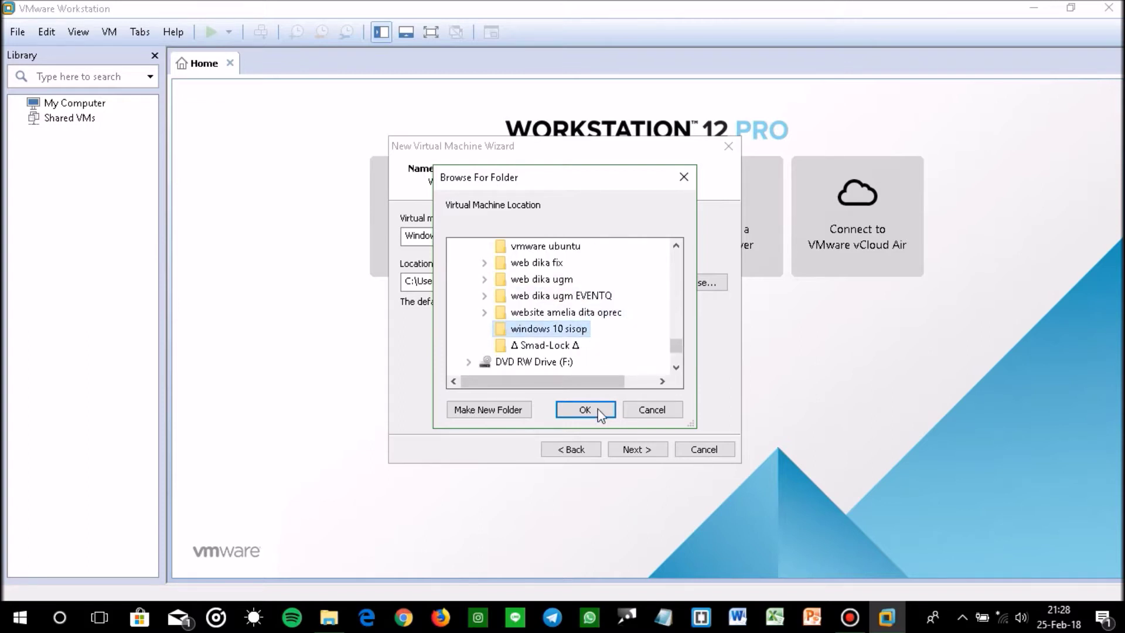
{"action": "left_click", "coordinate": [595, 410]}
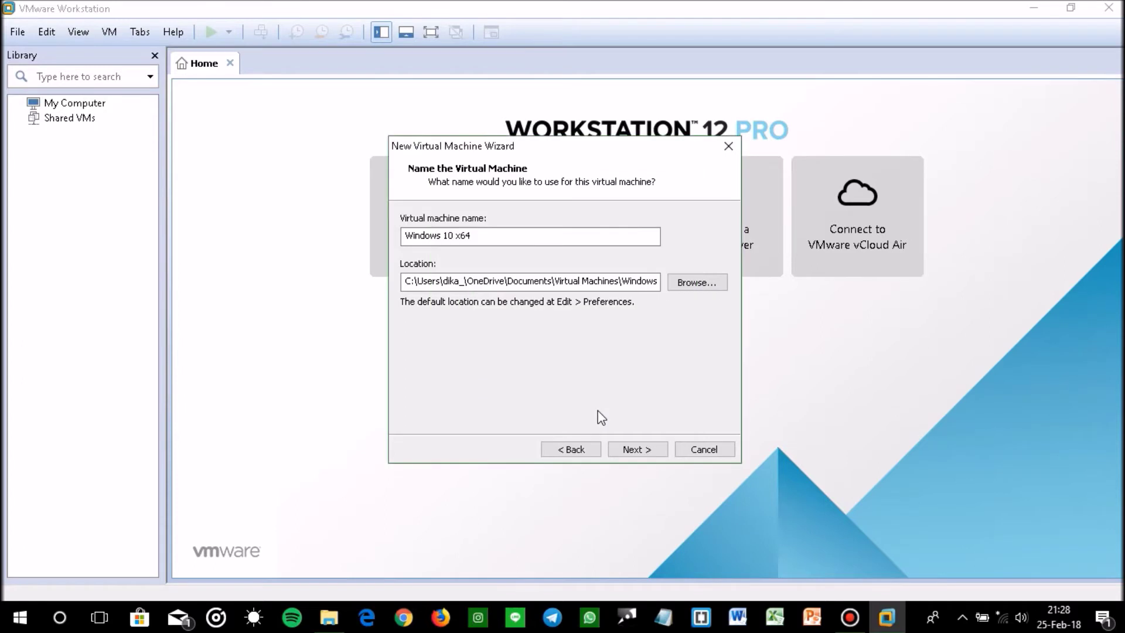
{"action": "left_click", "coordinate": [642, 450]}
Finish the VM with a 60 GB disk split into multiple files, then power it on.
{"action": "left_click", "coordinate": [585, 259]}
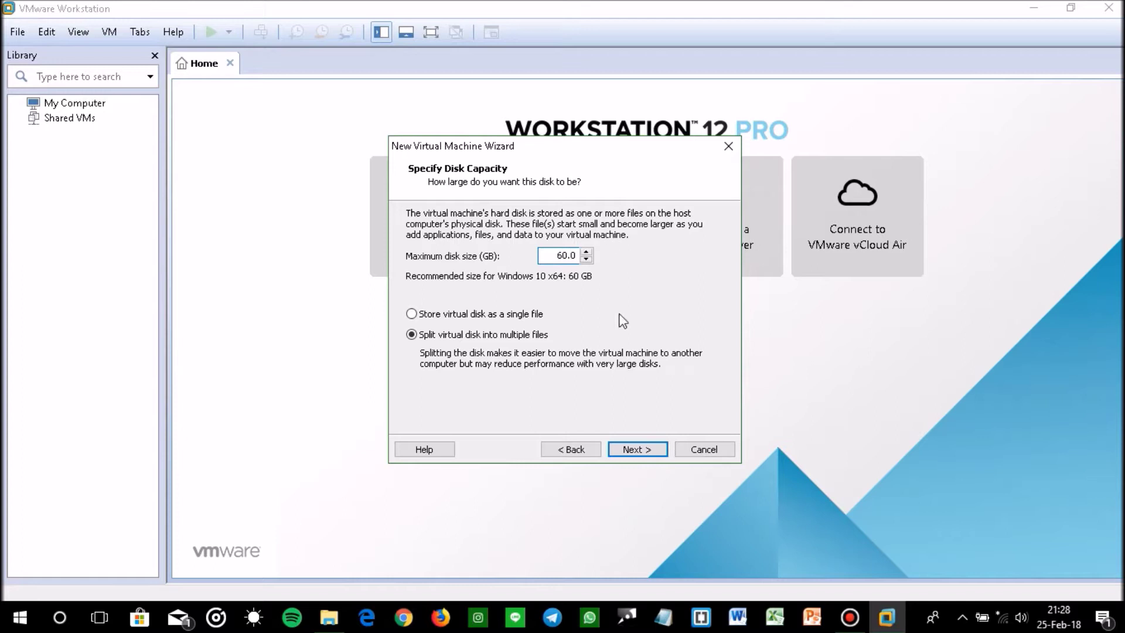
{"action": "left_click", "coordinate": [645, 447]}
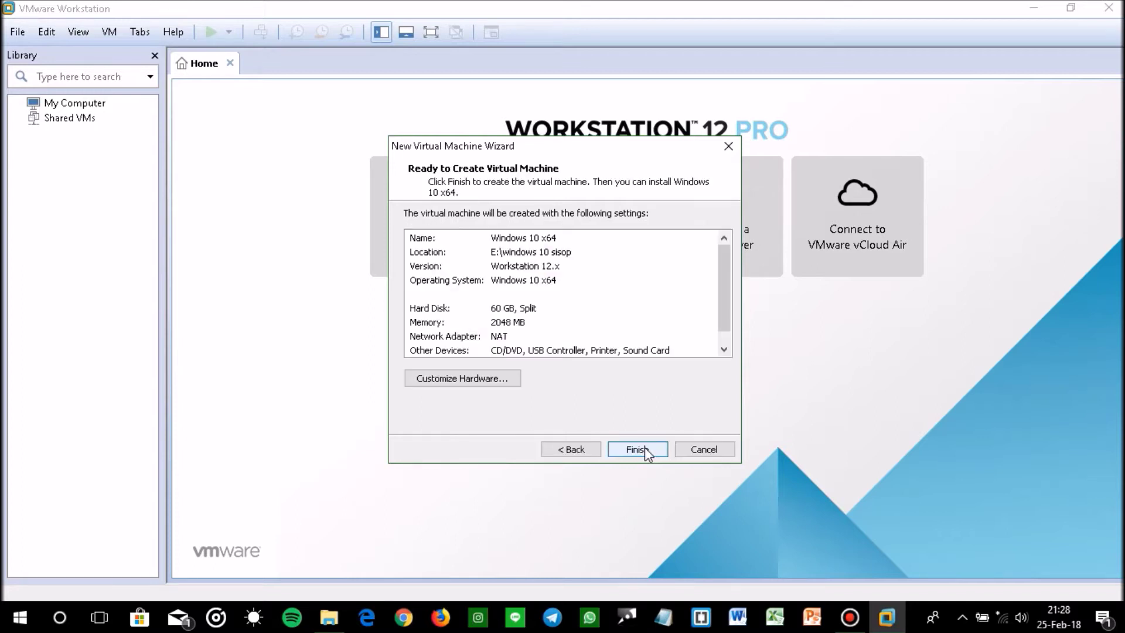
{"action": "left_click", "coordinate": [644, 447]}
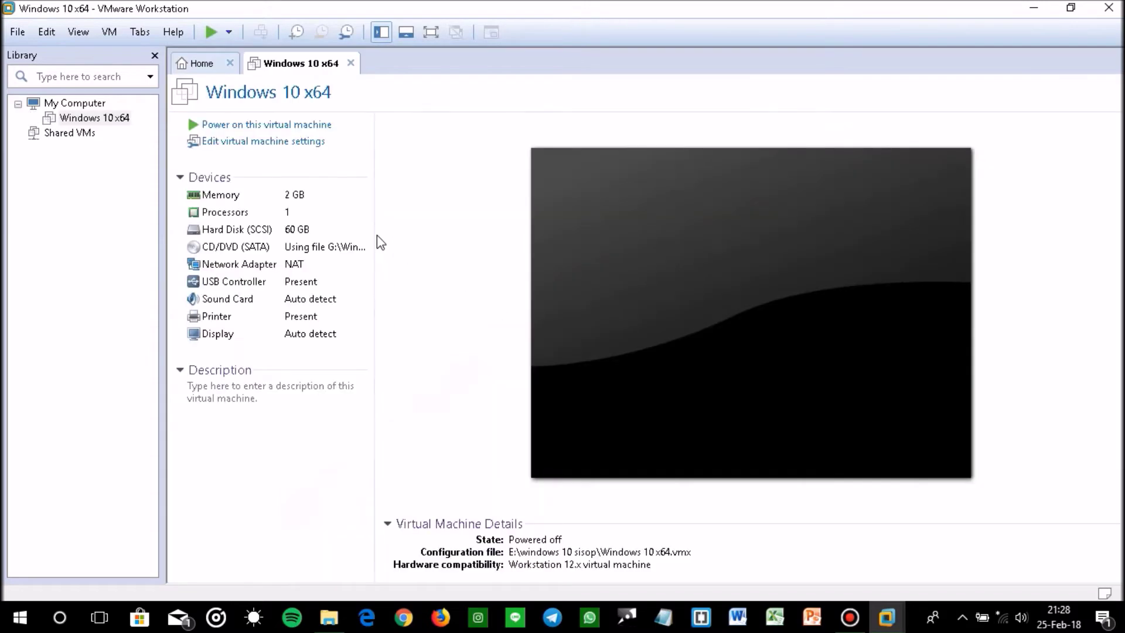
{"action": "left_click", "coordinate": [287, 125]}
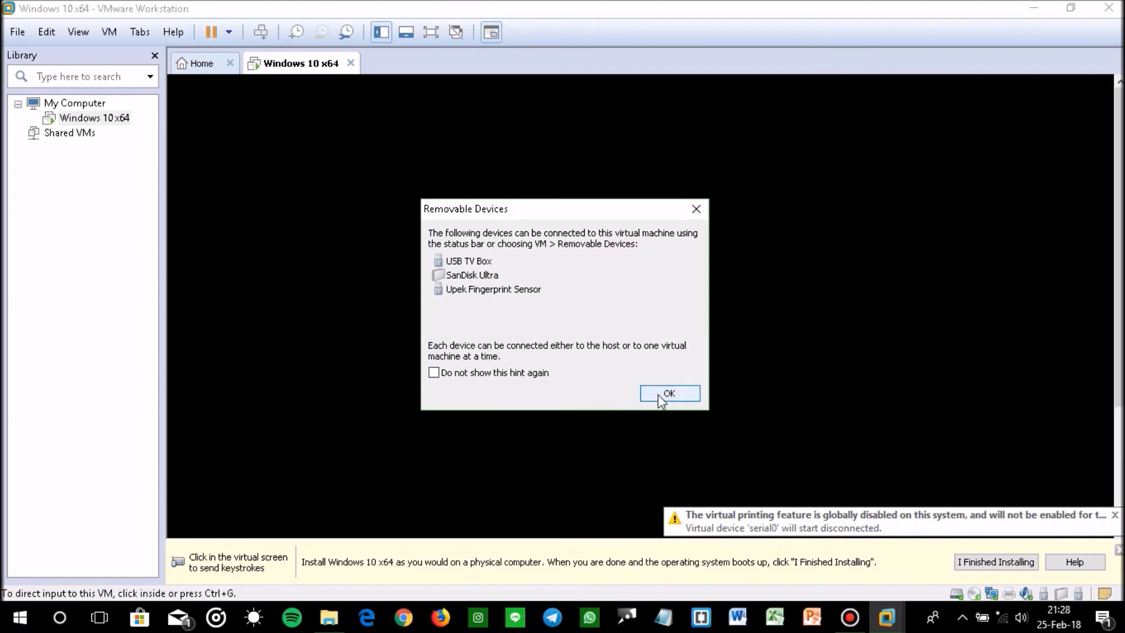
{"action": "left_click", "coordinate": [666, 396]}
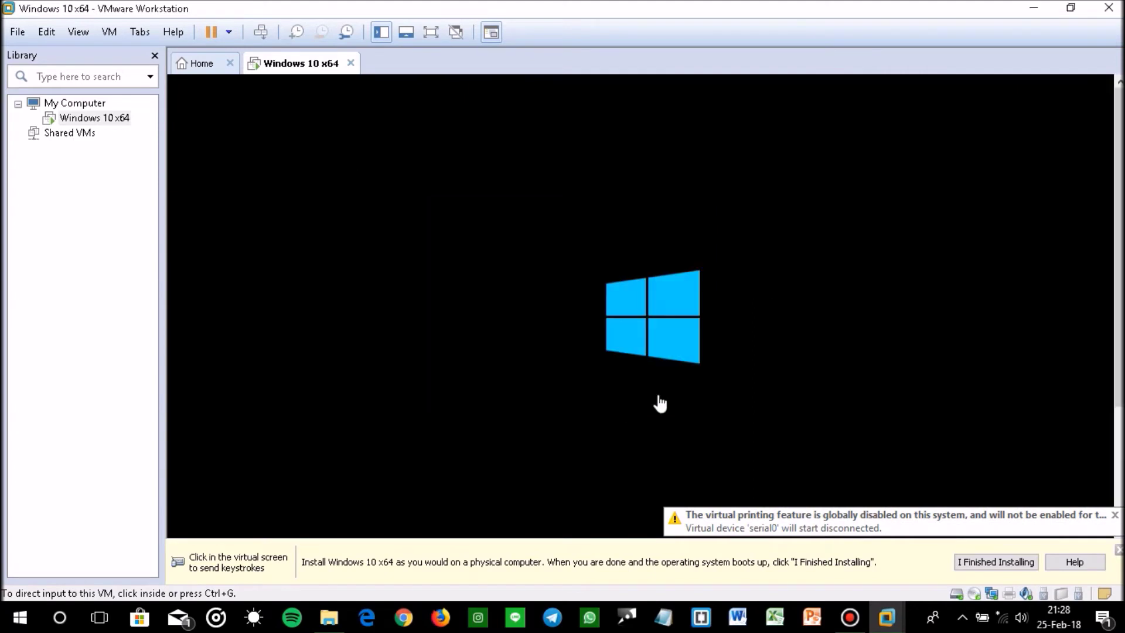
Show the booting VM full screen and release input with Ctrl+Alt.
{"action": "left_click", "coordinate": [434, 36]}
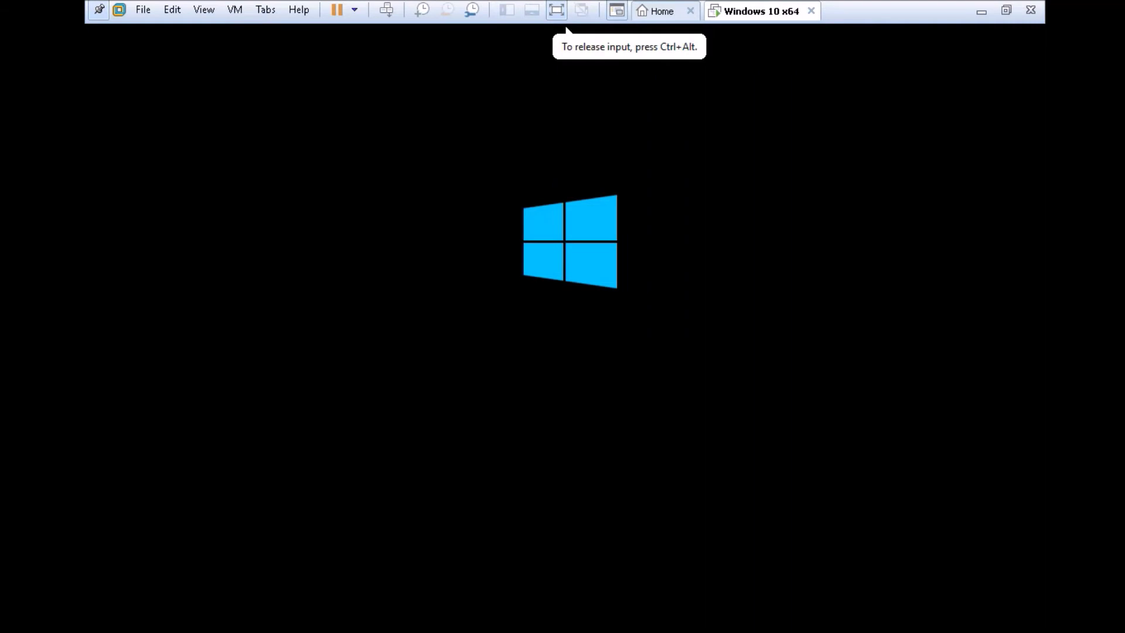
{"action": "key", "text": "ctrl+alt"}
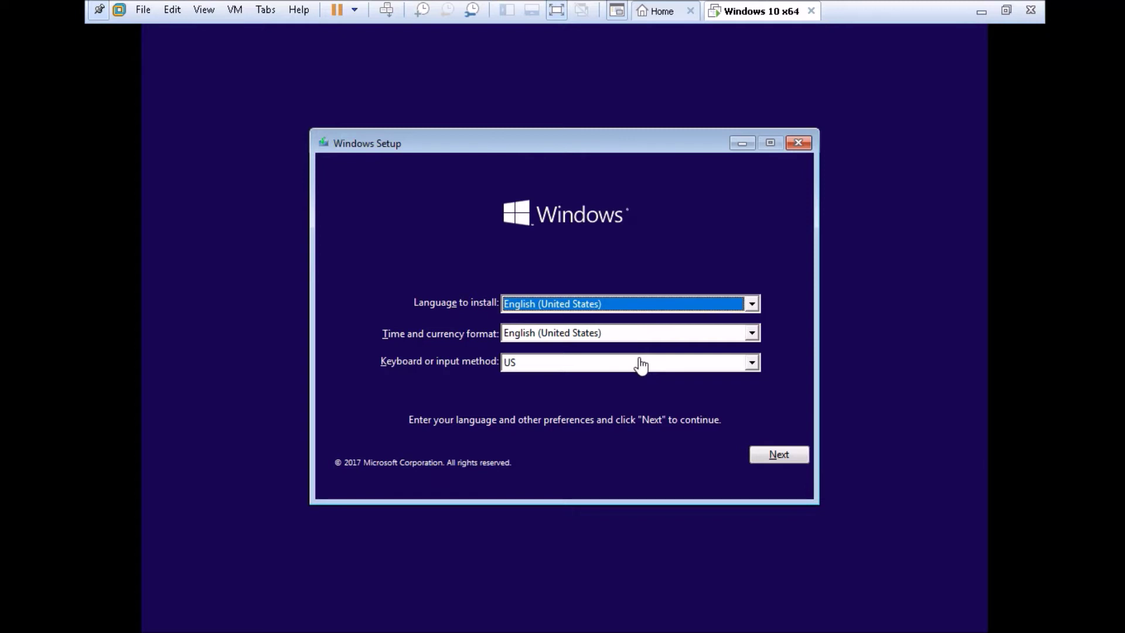
Keep English (United States) with the US keyboard and begin Install now.
{"action": "left_click", "coordinate": [778, 454]}
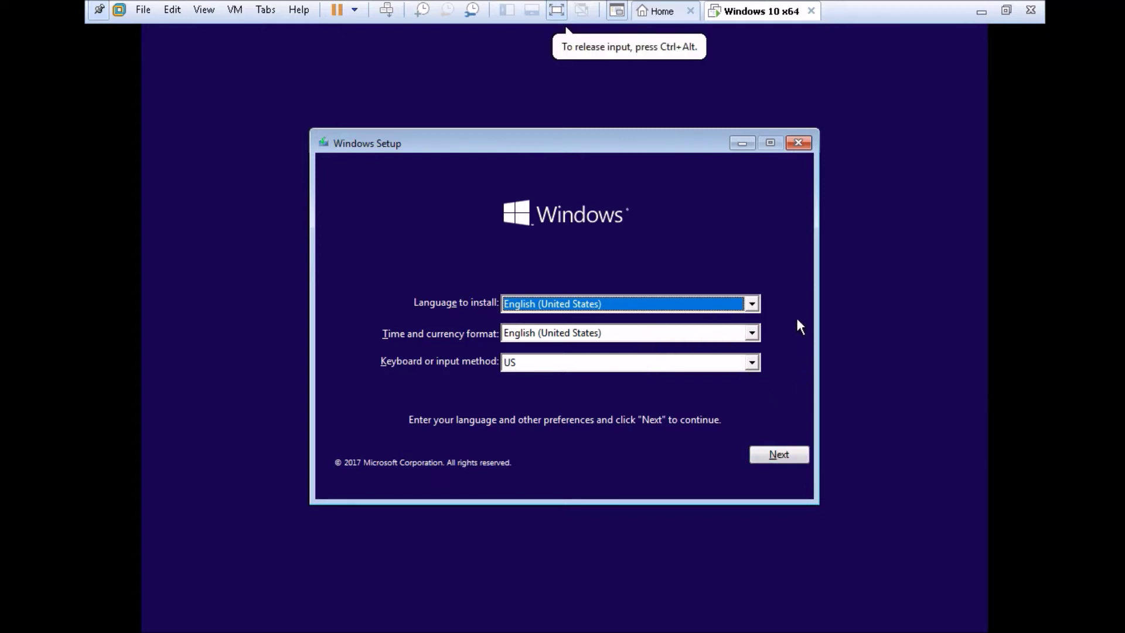
{"action": "left_click", "coordinate": [779, 455]}
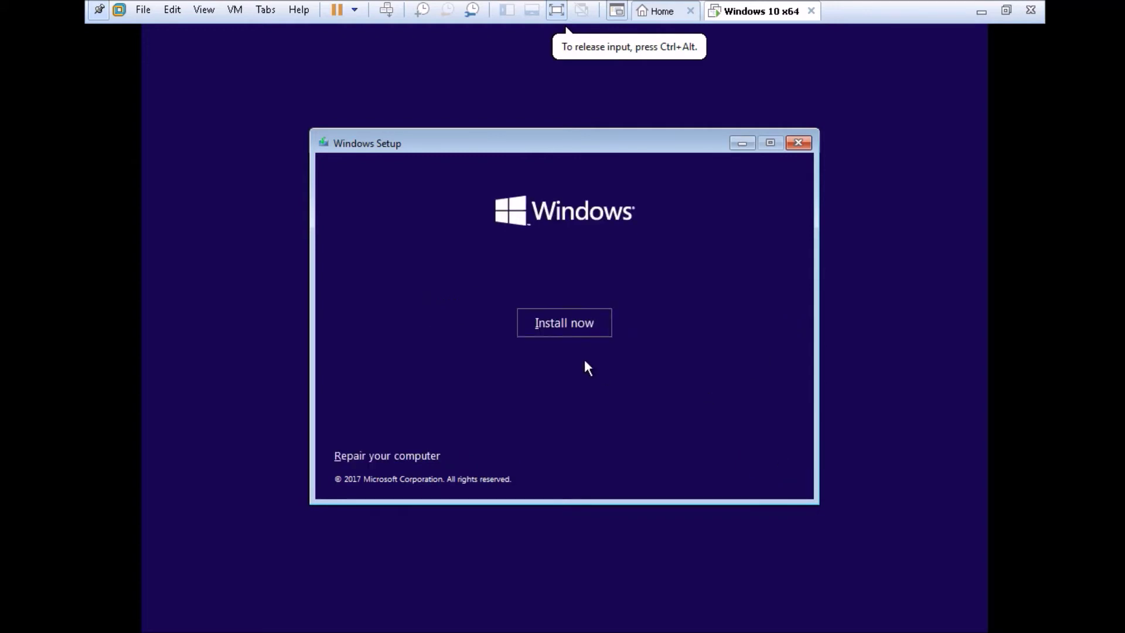
{"action": "left_click", "coordinate": [561, 325]}
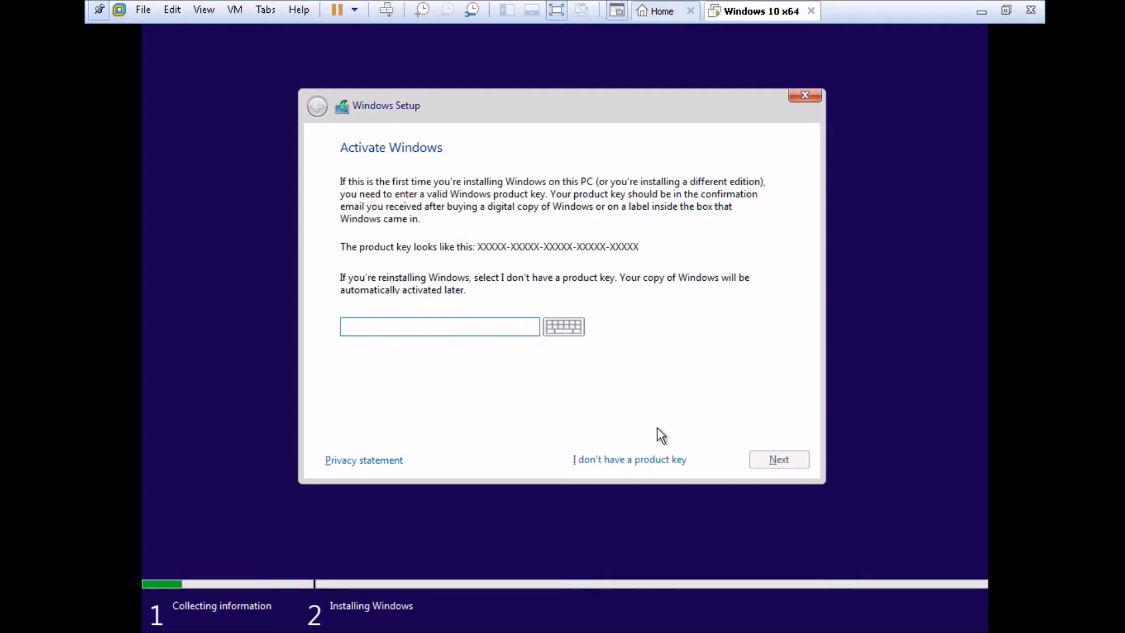
Skip the product key and choose the Windows 10 Pro edition.
{"action": "left_click", "coordinate": [629, 459]}
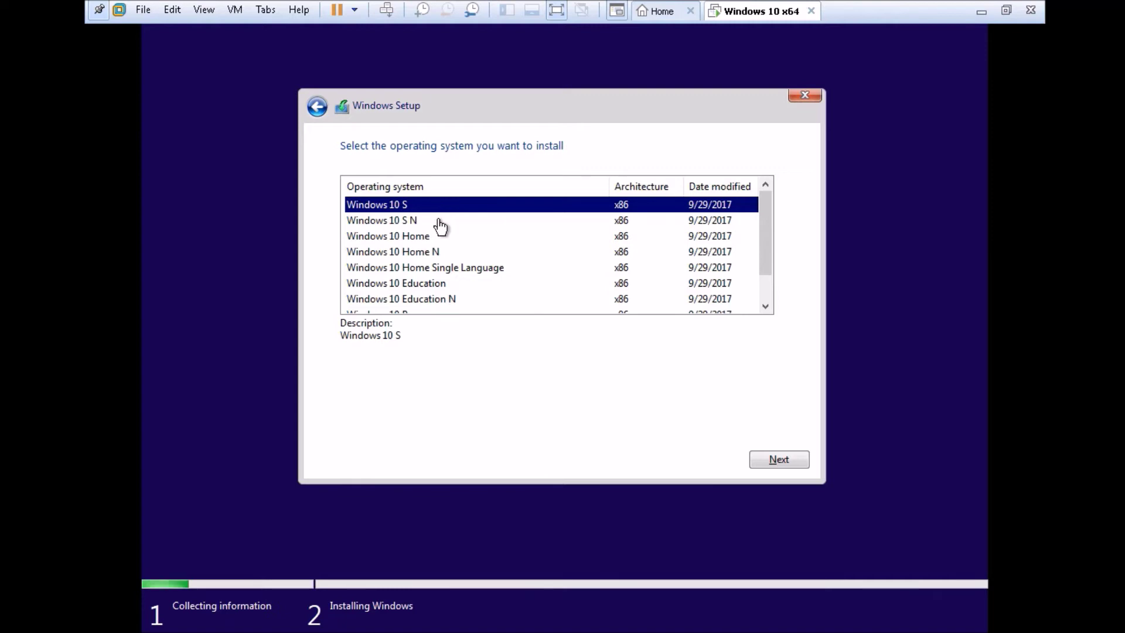
{"action": "scroll", "coordinate": [469, 240], "scroll_direction": "down", "scroll_amount": 1}
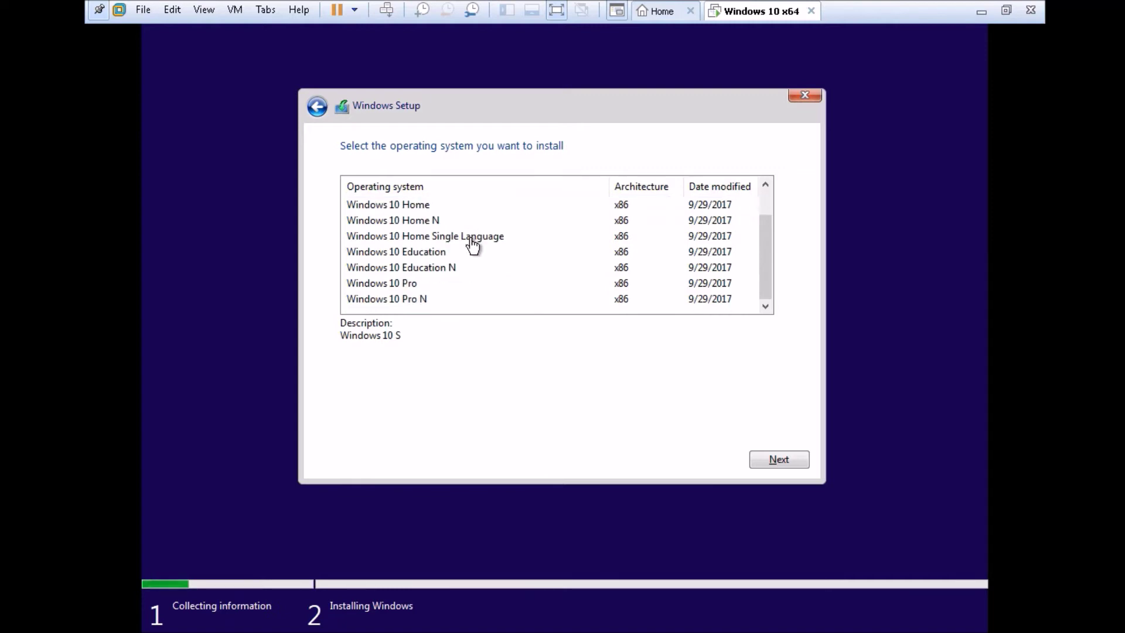
{"action": "scroll", "coordinate": [472, 245], "scroll_direction": "up", "scroll_amount": 1}
{"action": "scroll", "coordinate": [473, 245], "scroll_direction": "down", "scroll_amount": 1}
{"action": "left_click", "coordinate": [433, 287]}
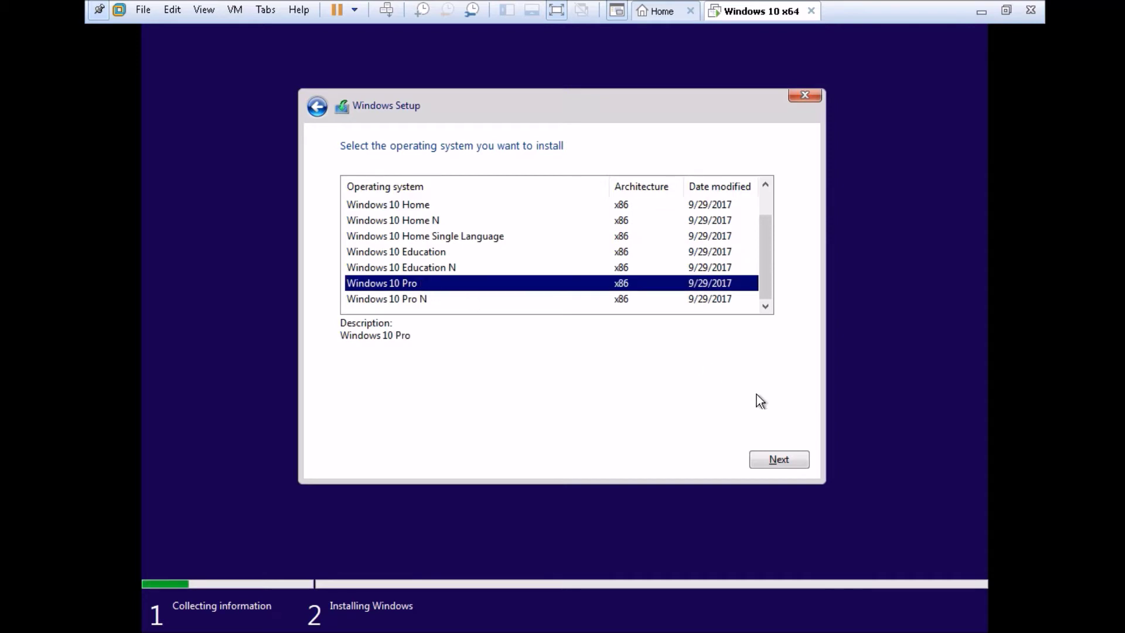
{"action": "left_click", "coordinate": [780, 458]}
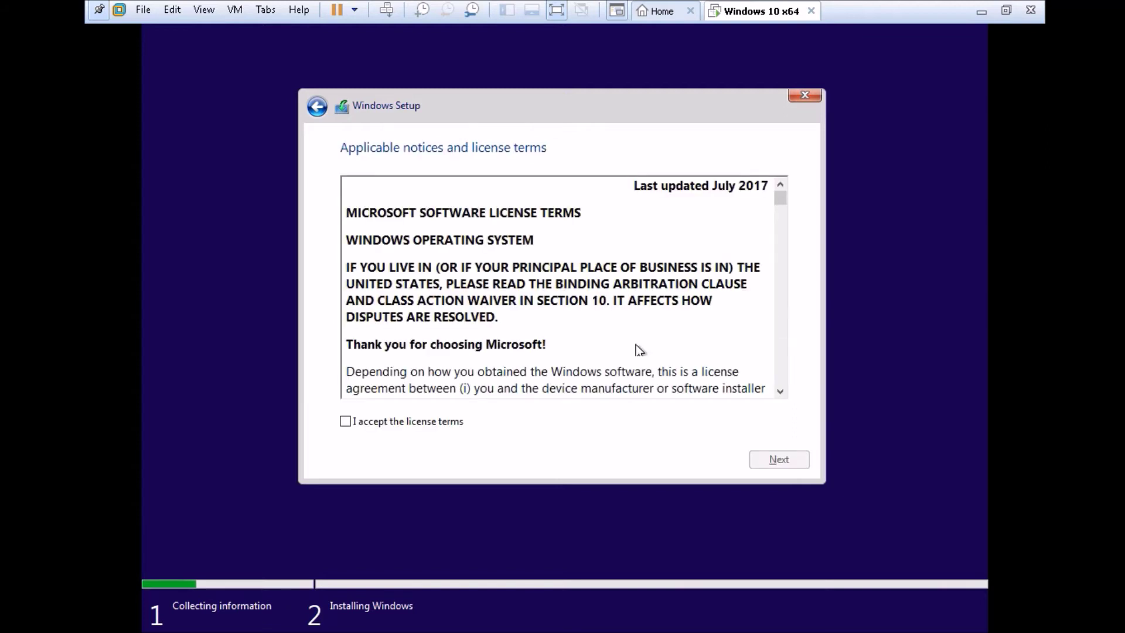
Accept the license, choose Custom: Install Windows only, and target the 60 GB unallocated Drive 0.
{"action": "left_click", "coordinate": [367, 421]}
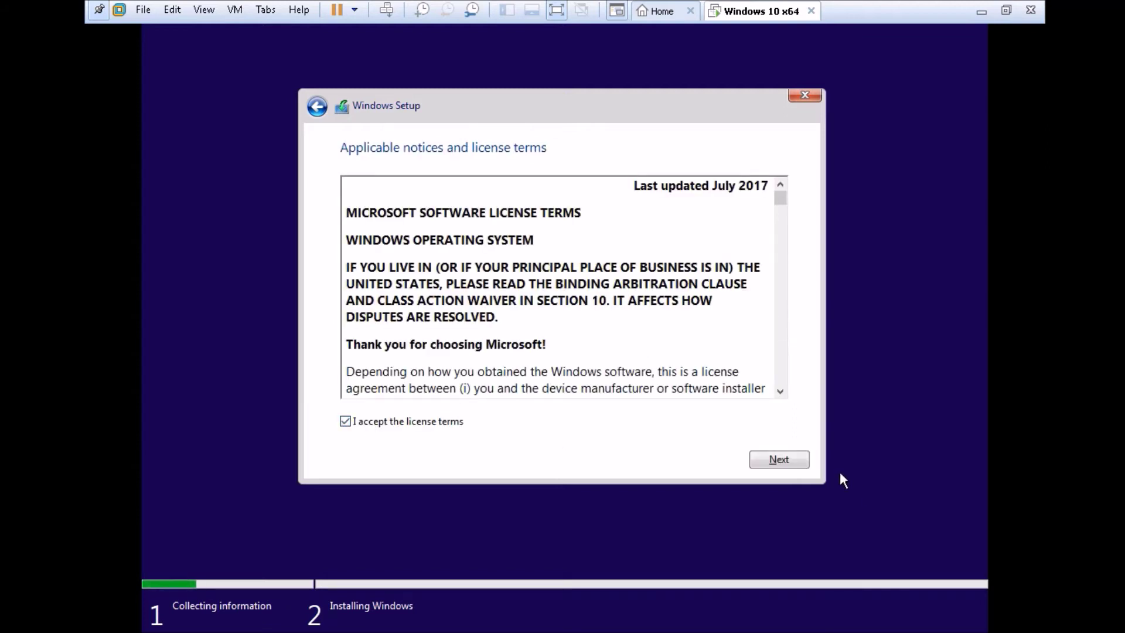
{"action": "left_click", "coordinate": [804, 465]}
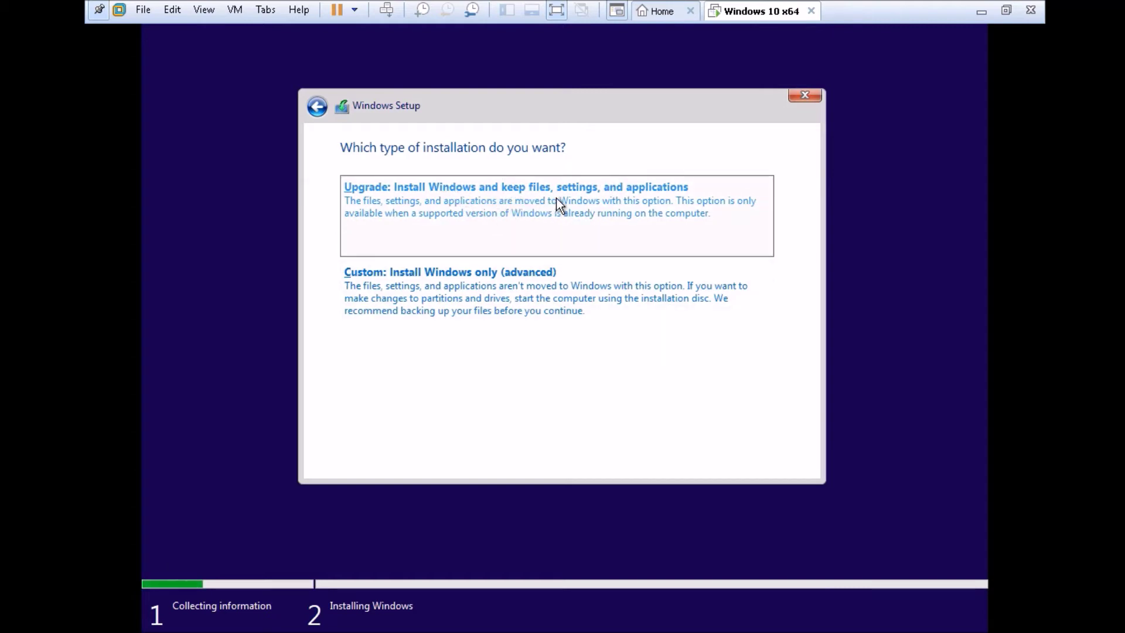
{"action": "left_click", "coordinate": [431, 276]}
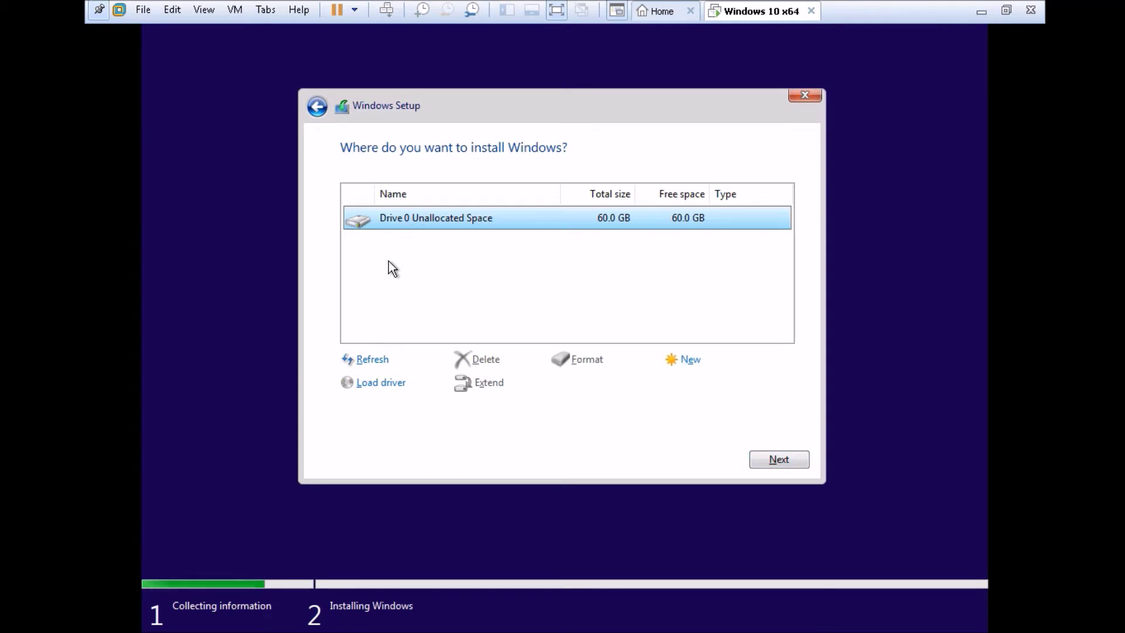
{"action": "left_click", "coordinate": [773, 465]}
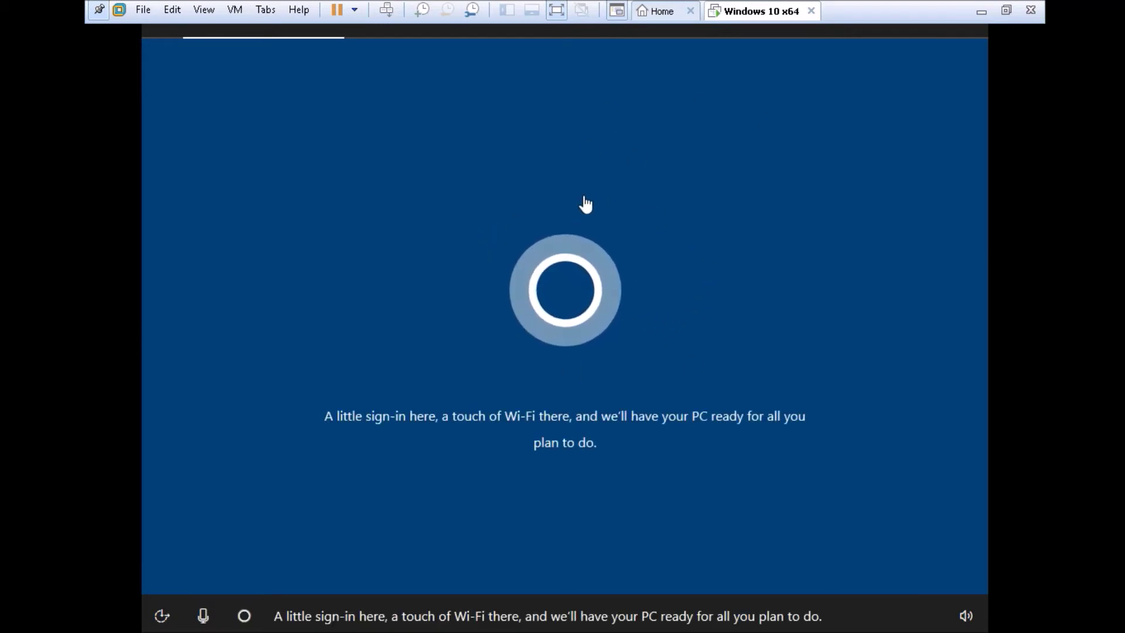
Leave United States selected in the region list and confirm it.
{"action": "left_click", "coordinate": [750, 378]}
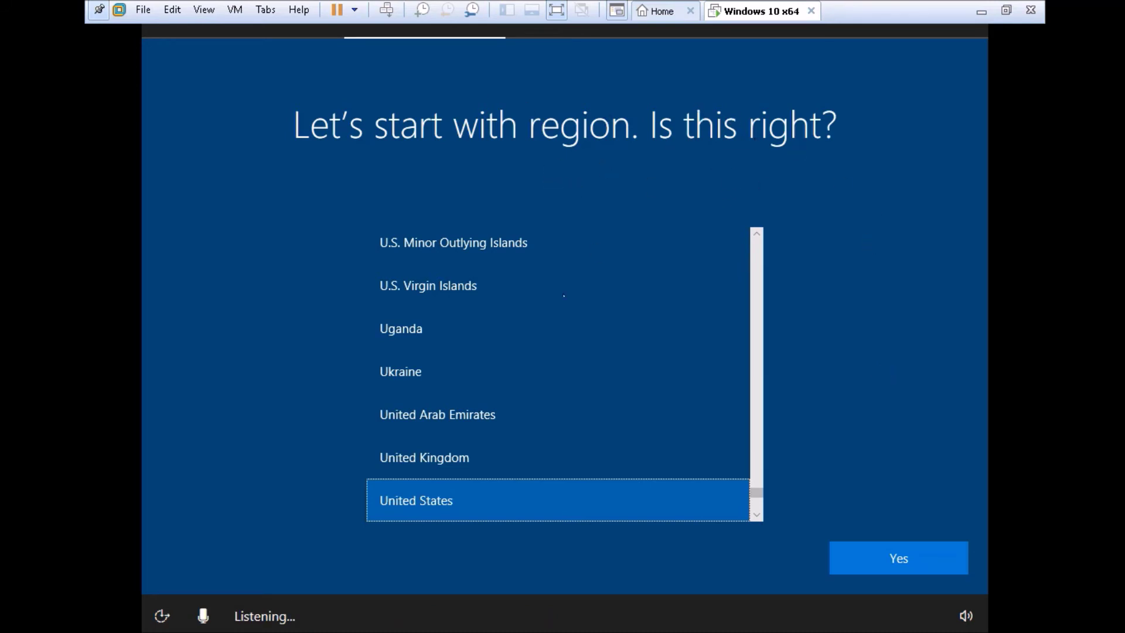
{"action": "scroll", "coordinate": [633, 386], "scroll_direction": "up", "scroll_amount": 1}
{"action": "scroll", "coordinate": [633, 387], "scroll_direction": "down", "scroll_amount": 2}
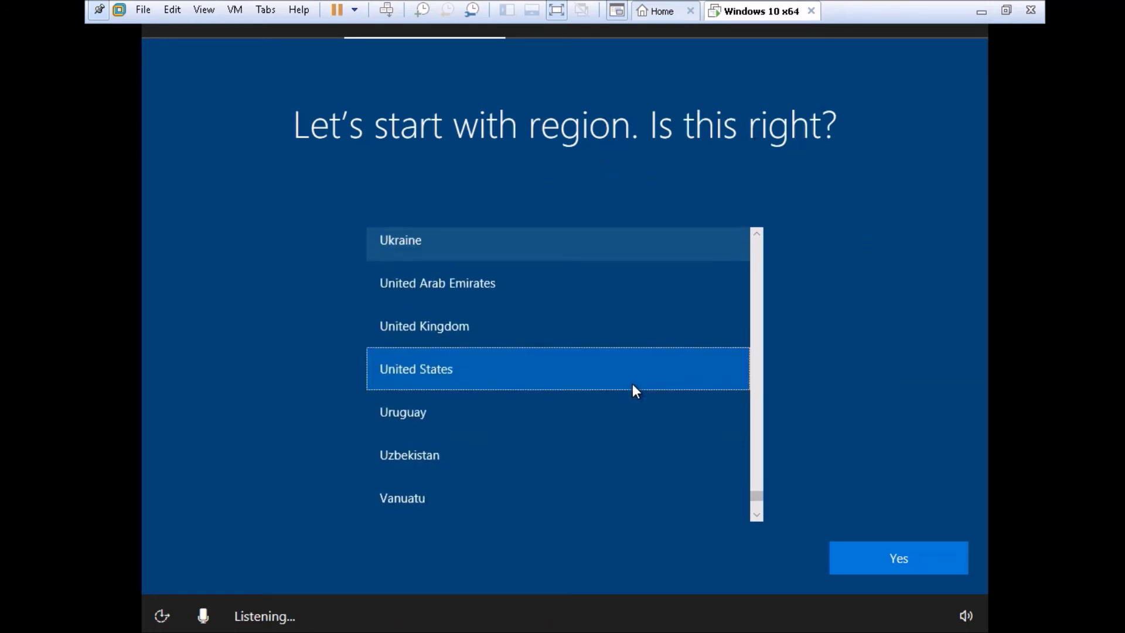
{"action": "scroll", "coordinate": [633, 385], "scroll_direction": "down", "scroll_amount": 1}
{"action": "scroll", "coordinate": [634, 382], "scroll_direction": "up", "scroll_amount": 3}
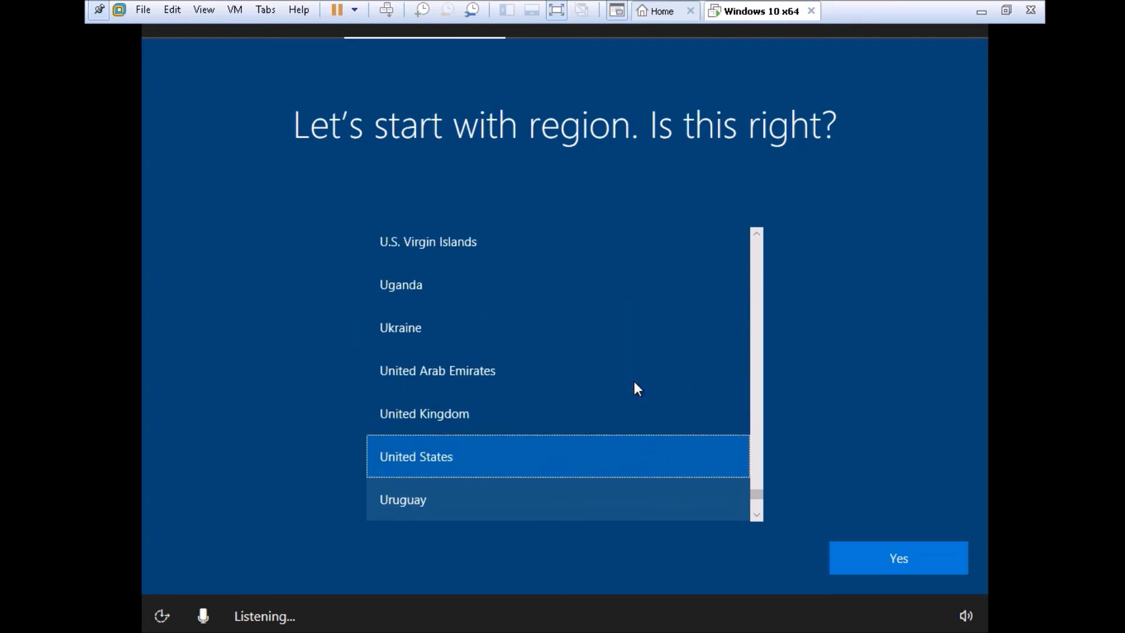
{"action": "scroll", "coordinate": [634, 381], "scroll_direction": "up", "scroll_amount": 1}
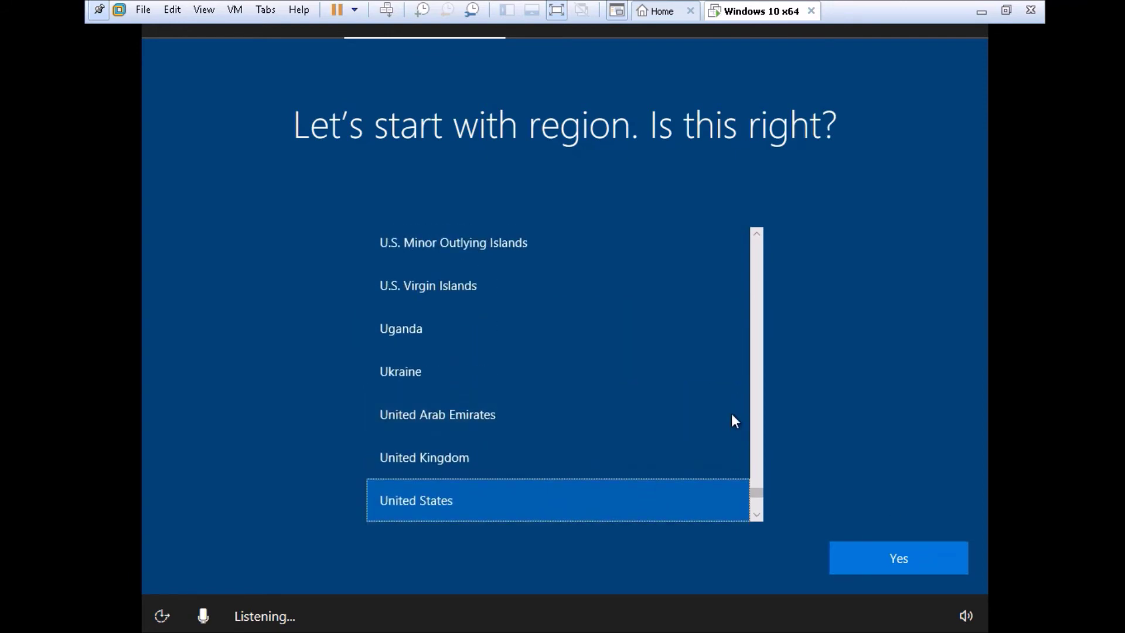
{"action": "left_click", "coordinate": [903, 557]}
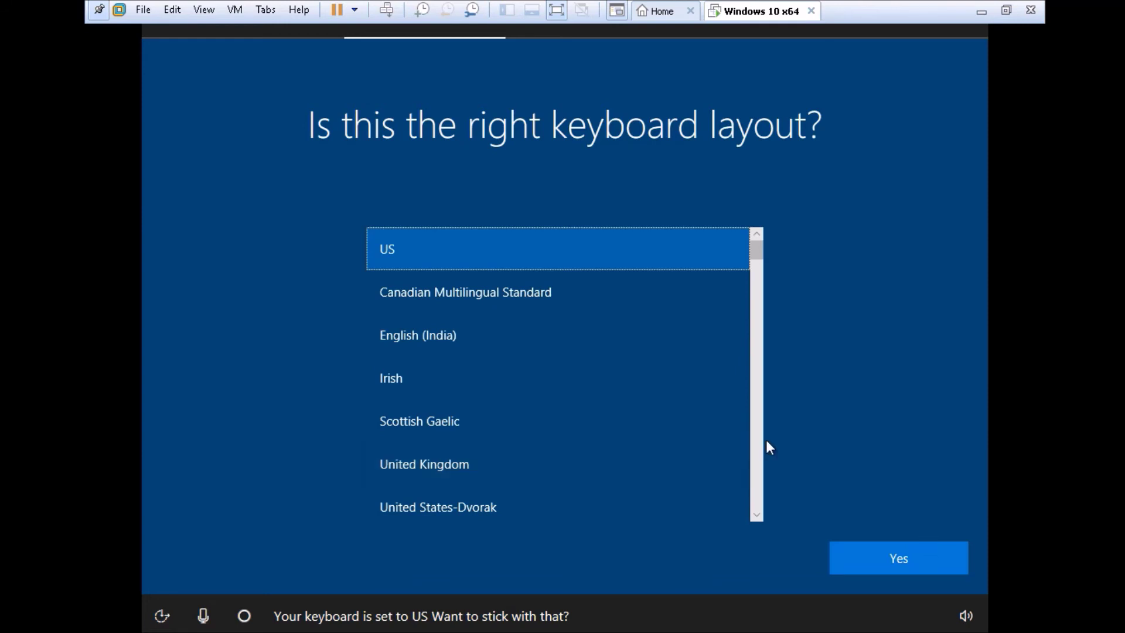
Keep the US keyboard layout and skip adding a second layout.
{"action": "scroll", "coordinate": [758, 441], "scroll_direction": "down", "scroll_amount": 1}
{"action": "scroll", "coordinate": [758, 441], "scroll_direction": "up", "scroll_amount": 1}
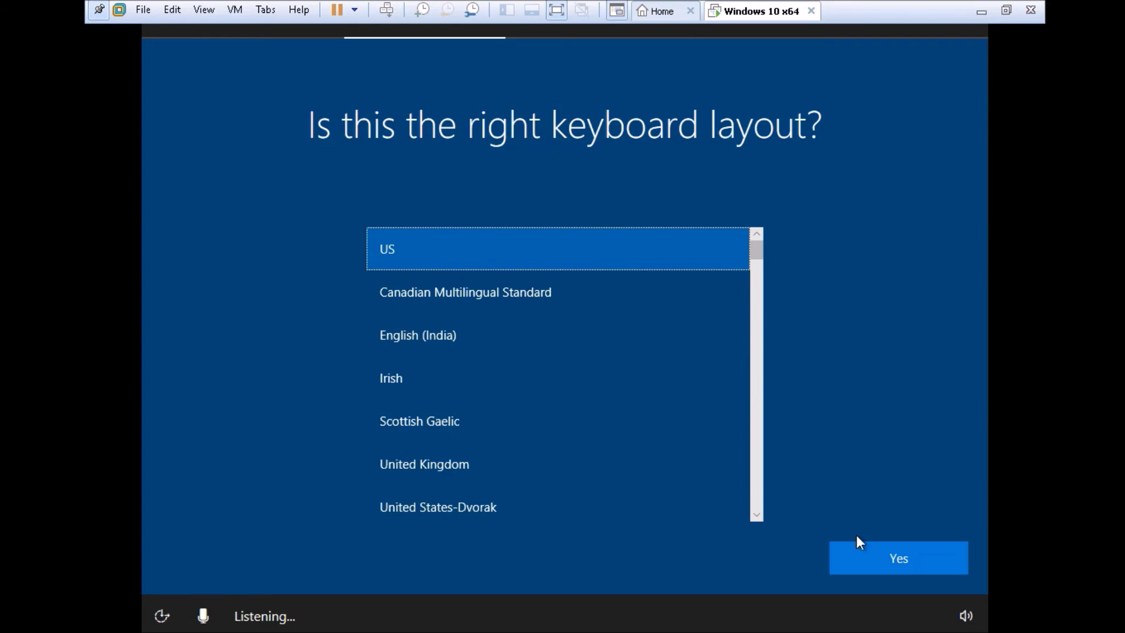
{"action": "scroll", "coordinate": [718, 414], "scroll_direction": "down", "scroll_amount": 1}
{"action": "scroll", "coordinate": [717, 413], "scroll_direction": "down", "scroll_amount": 1}
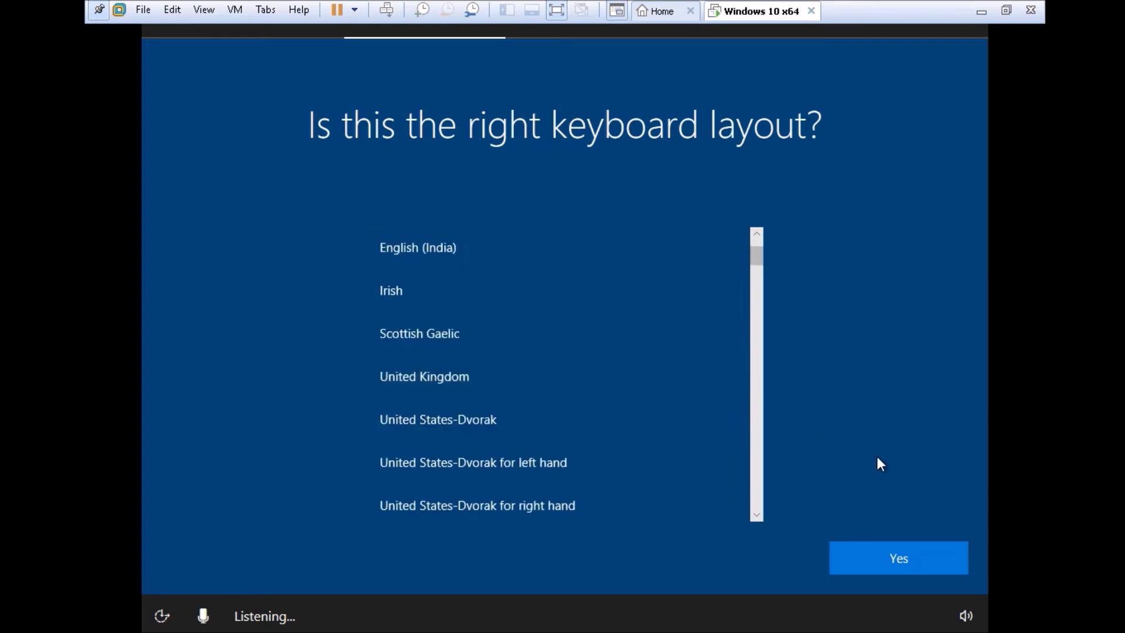
{"action": "left_click", "coordinate": [902, 557]}
{"action": "left_click", "coordinate": [905, 564]}
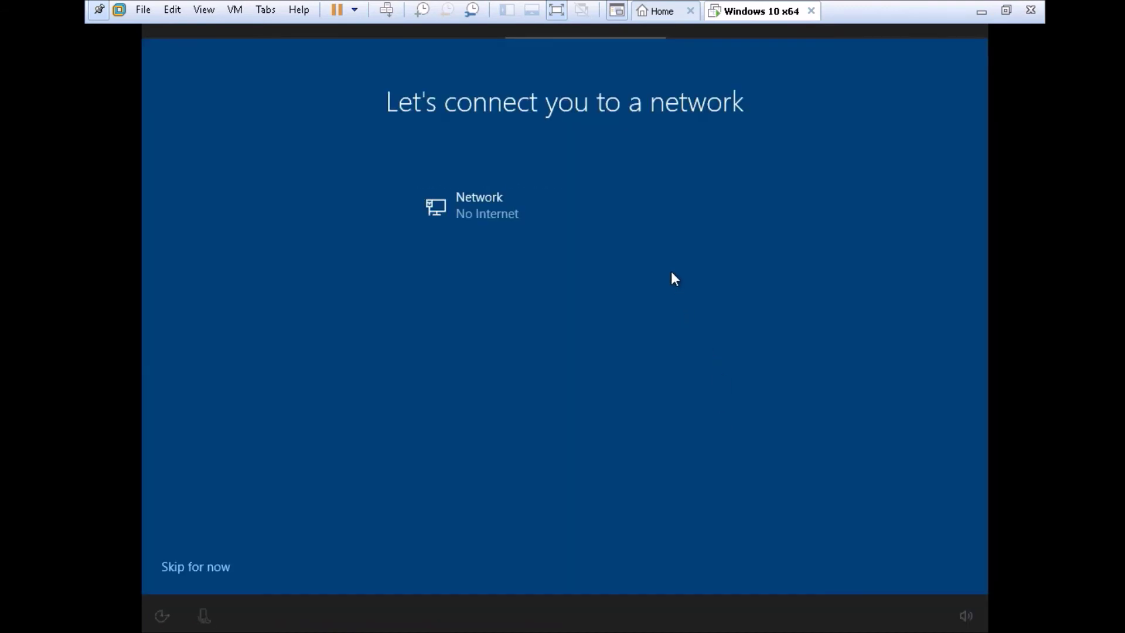
{"action": "left_click", "coordinate": [438, 329]}
Skip networking and enter the user's full name for the offline account.
{"action": "left_click", "coordinate": [212, 568]}
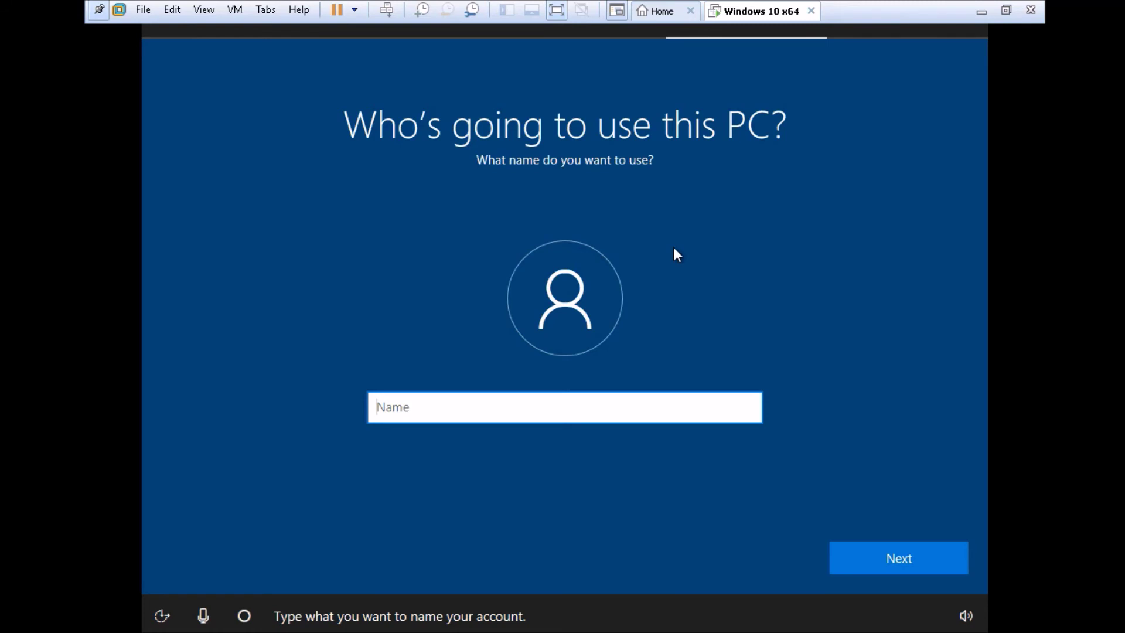
{"action": "type", "text": "M"}
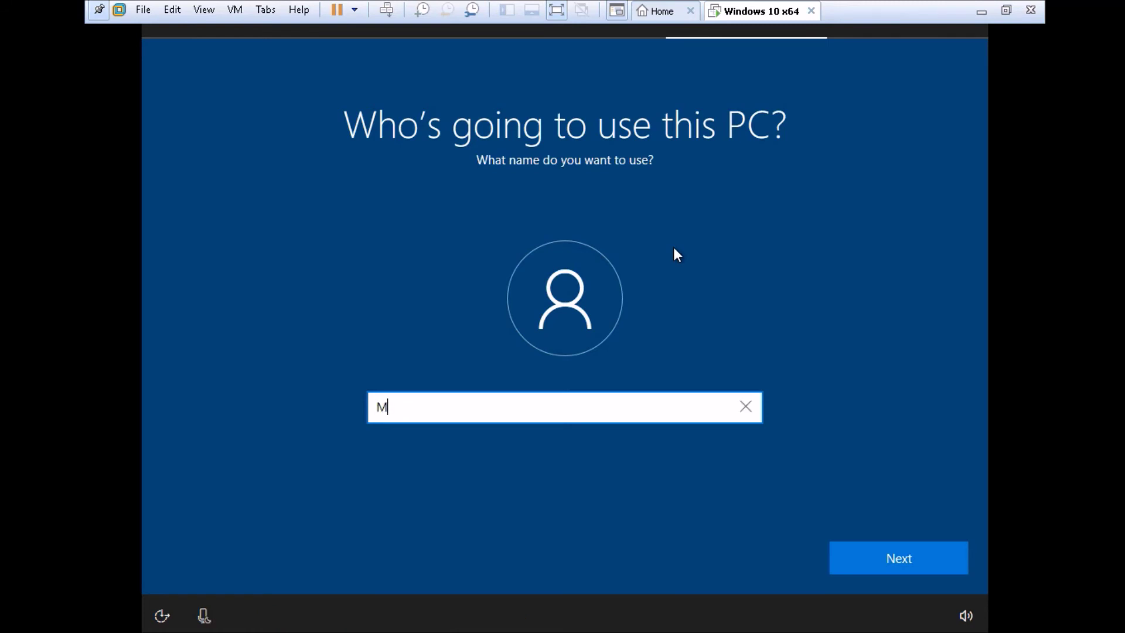
{"action": "type", "text": "uhammad P"}
{"action": "type", "text": "rma"}
{"action": "type", "text": "madika"}
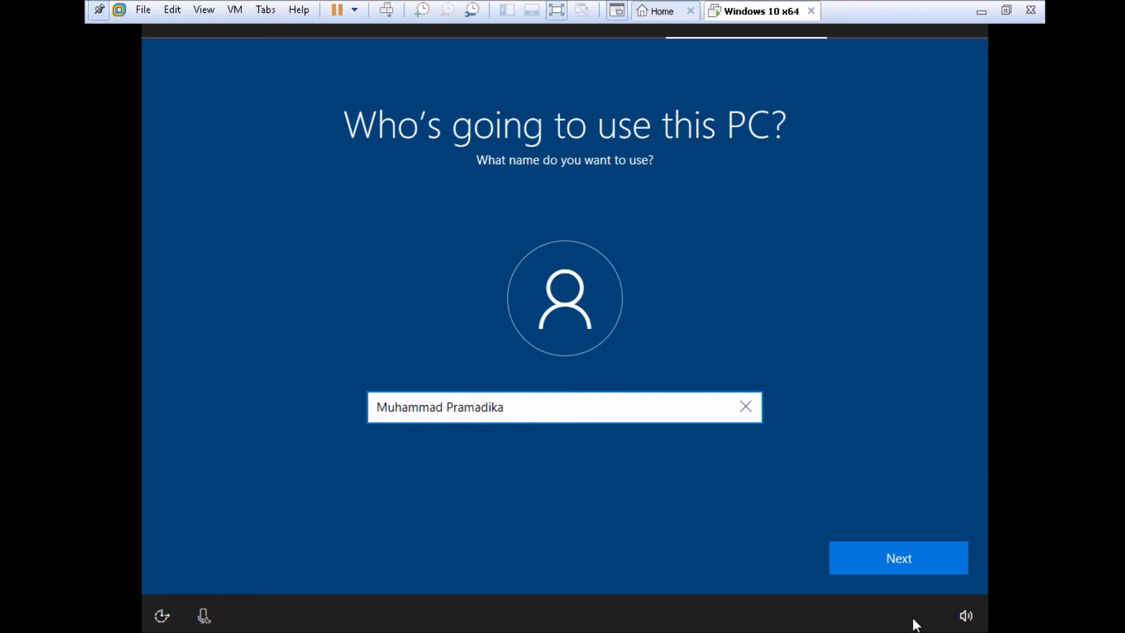
{"action": "left_click", "coordinate": [913, 567]}
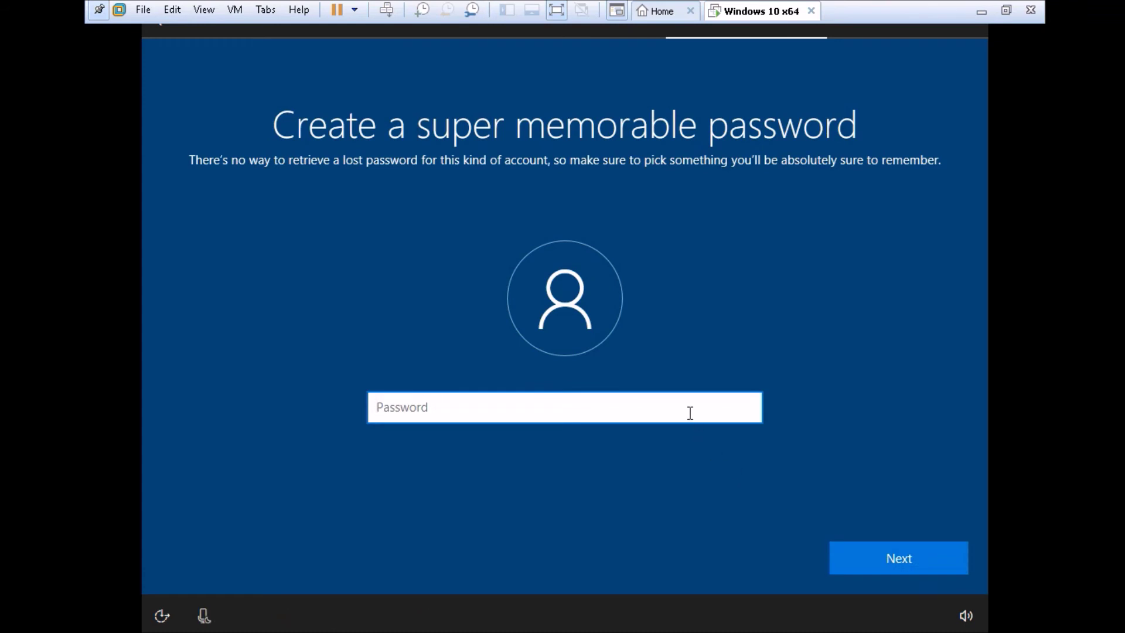
Set and confirm the account password, then enter a password hint.
{"action": "type", "text": "•••"}
{"action": "key", "text": "Return"}
{"action": "type", "text": "•••"}
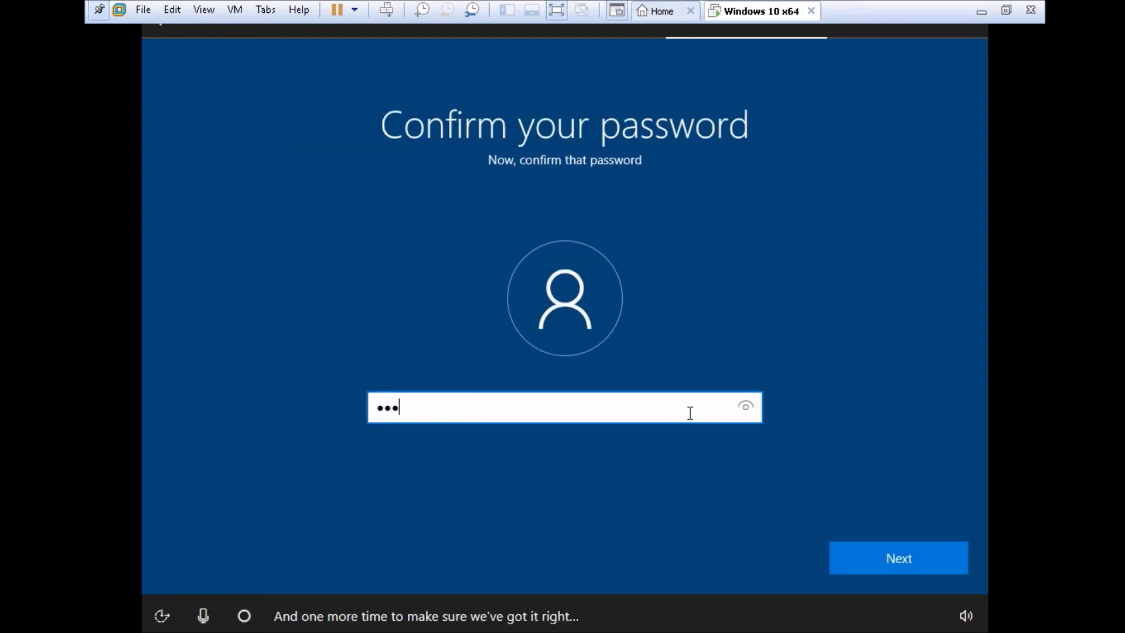
{"action": "type", "text": "•••"}
{"action": "key", "text": "Return"}
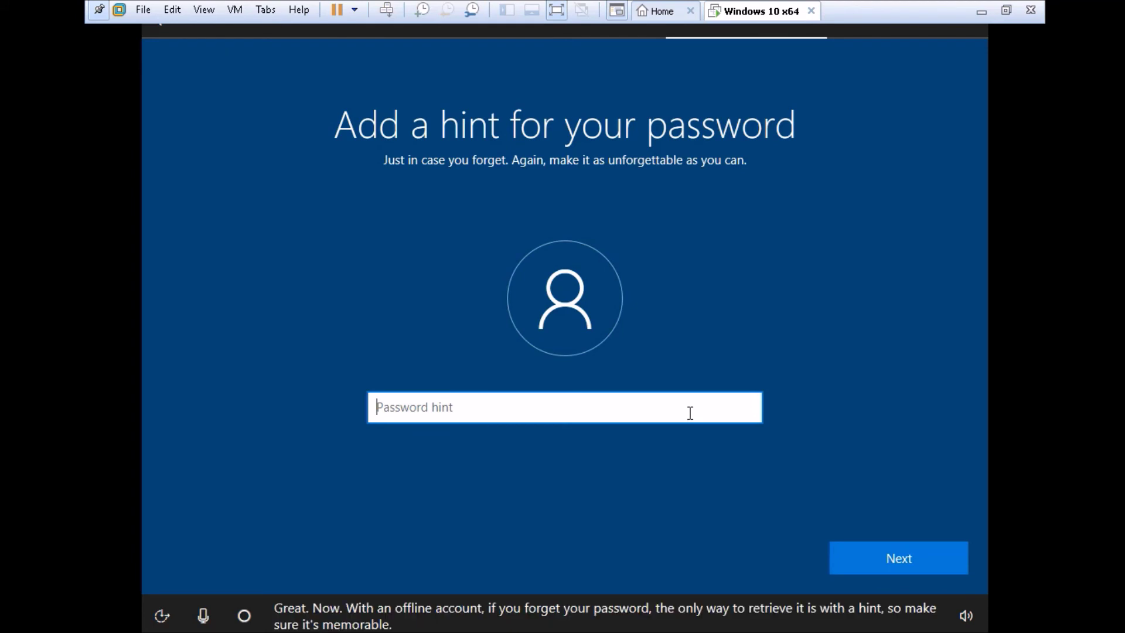
{"action": "type", "text": "dika"}
{"action": "key", "text": "Return"}
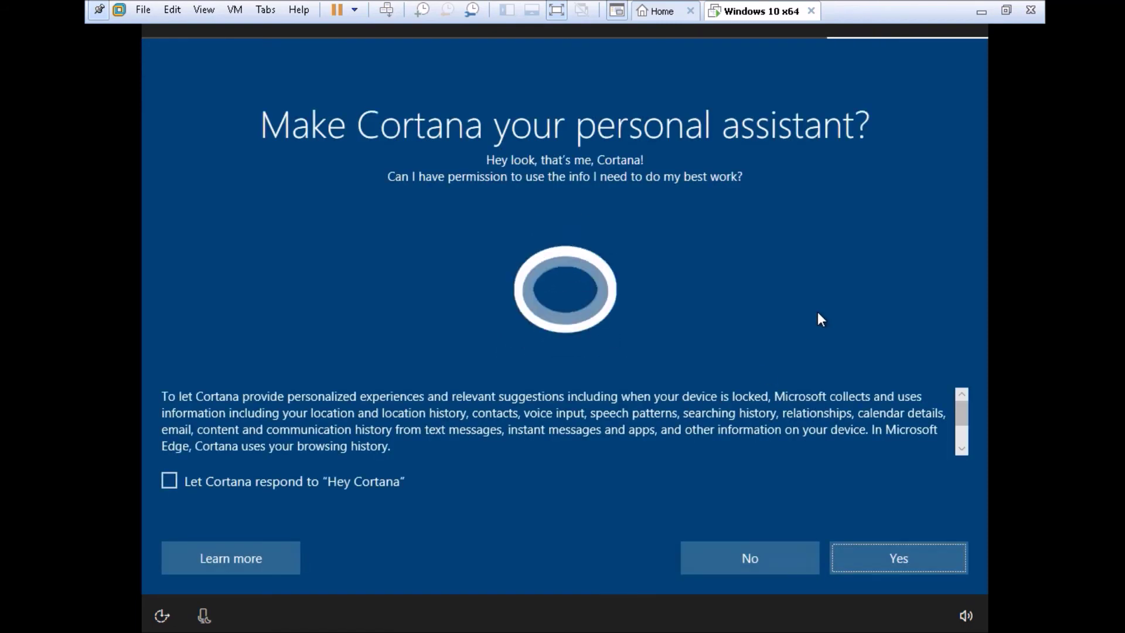
Enable Cortana as the personal assistant and accept the recommended Windows 10 privacy settings.
{"action": "left_click", "coordinate": [874, 565]}
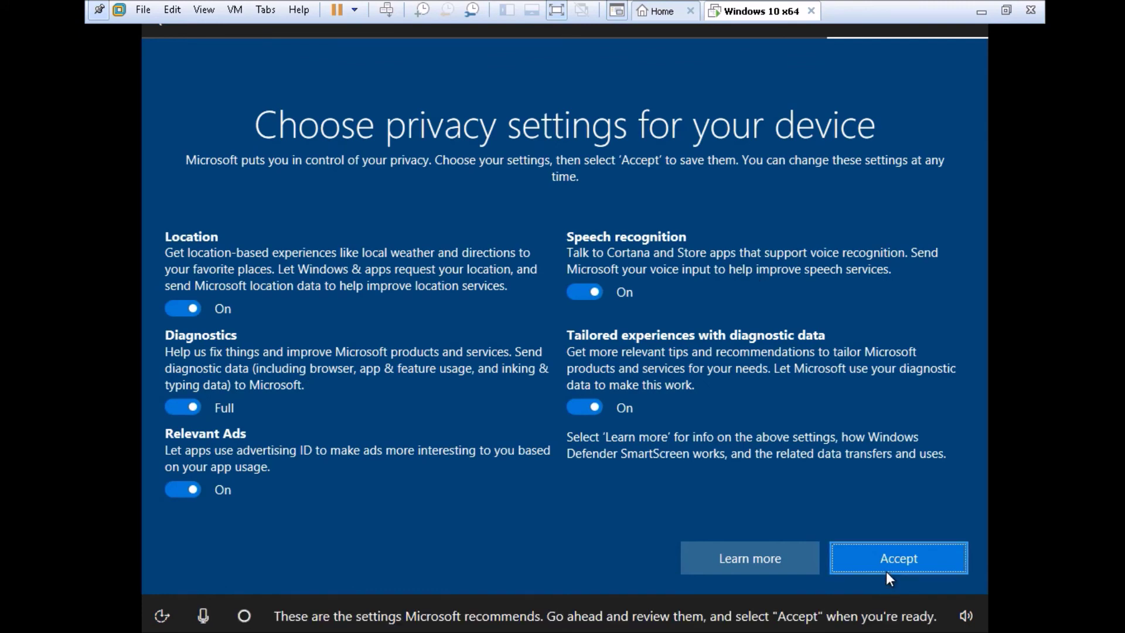
{"action": "left_click", "coordinate": [884, 571]}
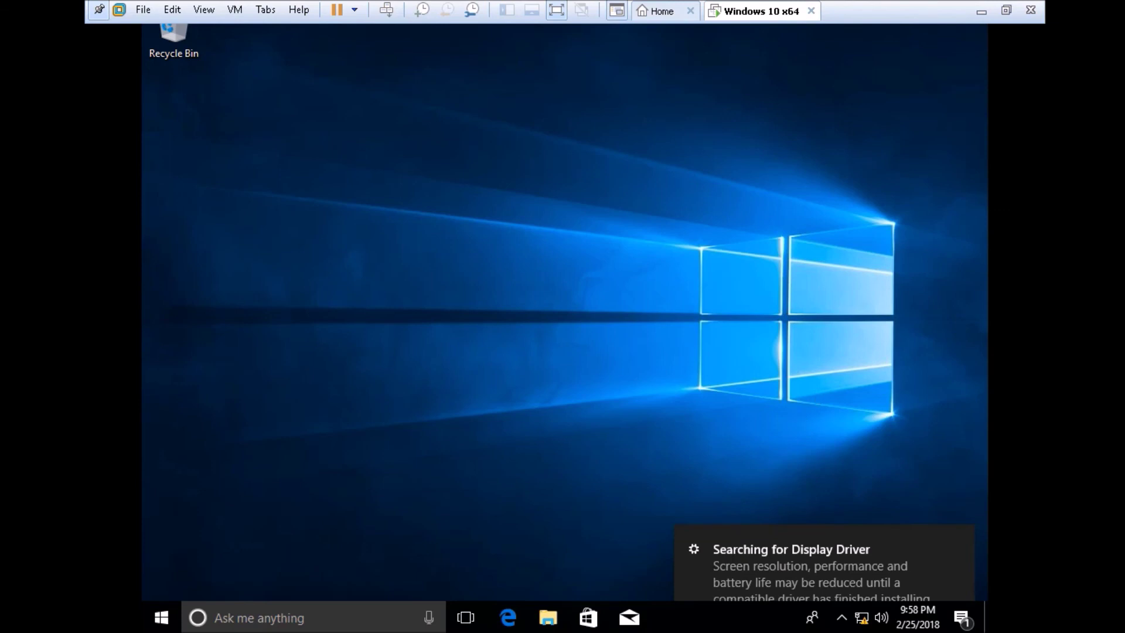
Once 'Just a moment...' finishes, click into the Windows 10 desktop to give the VM input control.
{"action": "left_click", "coordinate": [677, 161]}
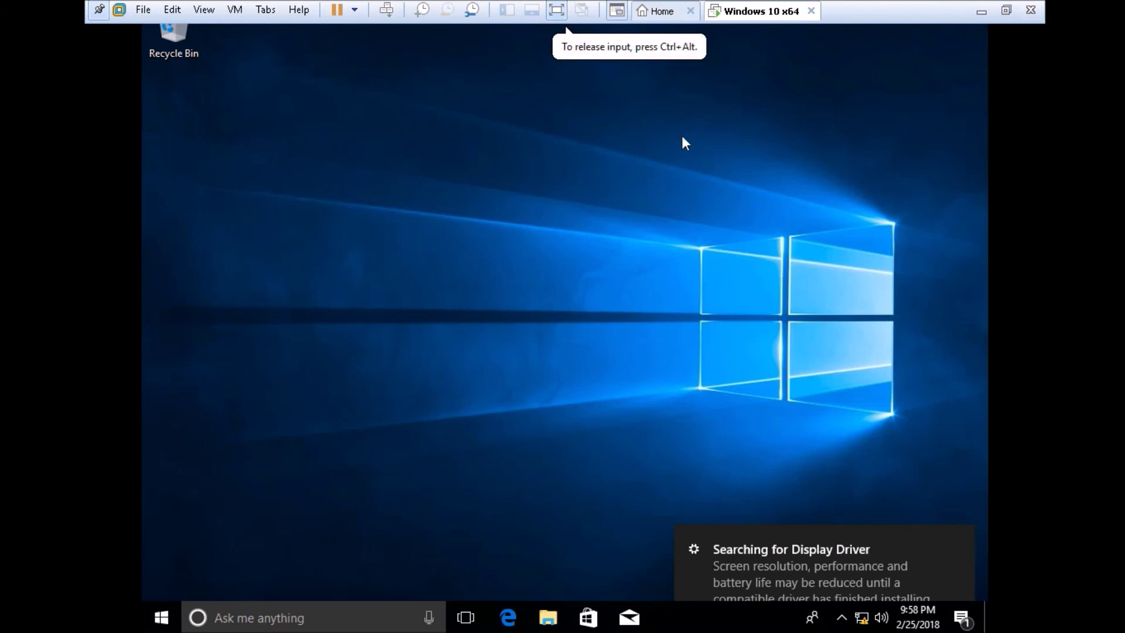